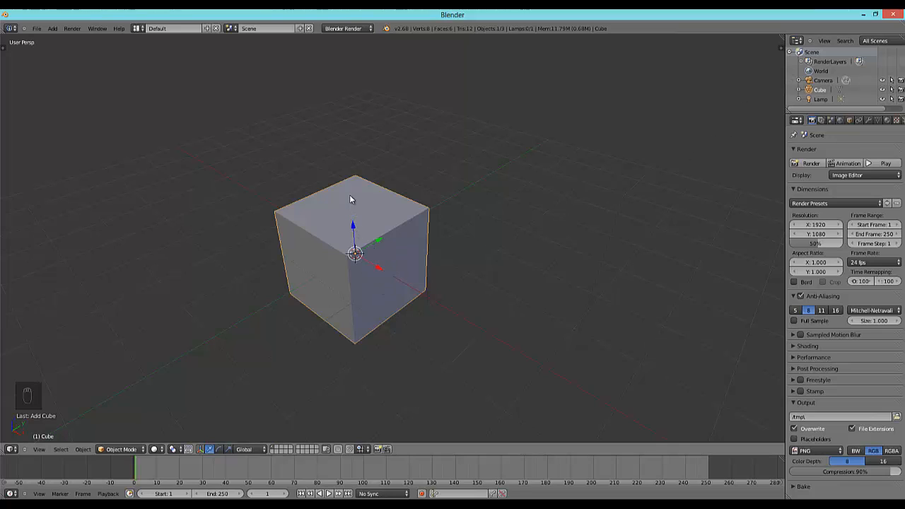
middle_click_drag(319, 292, 203, 298)
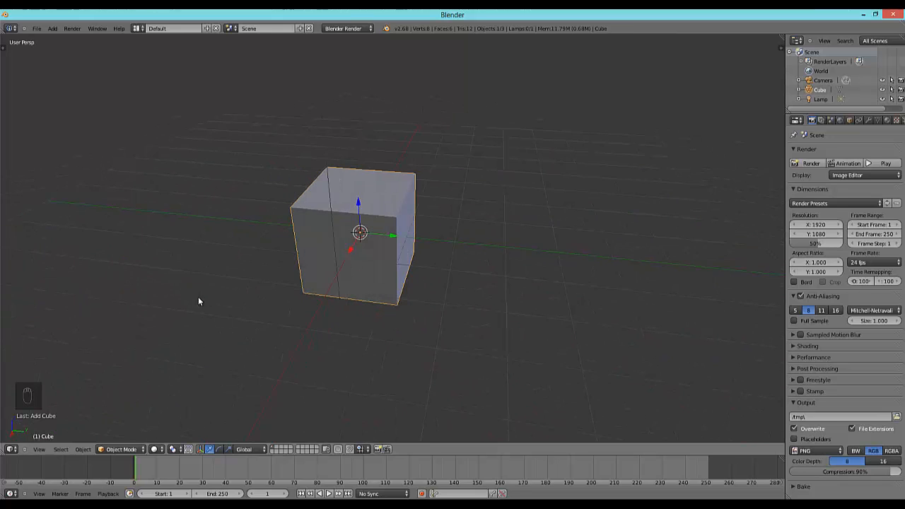
middle_click_drag(323, 273, 384, 288)
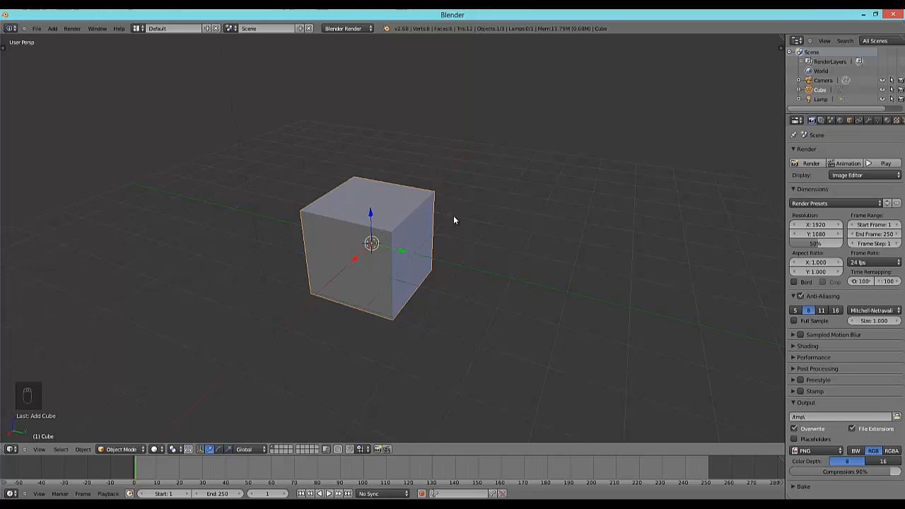
mouse_move(441, 264)
middle_mouse_down()
mouse_move(349, 262)
mouse_move(424, 272)
middle_mouse_up()
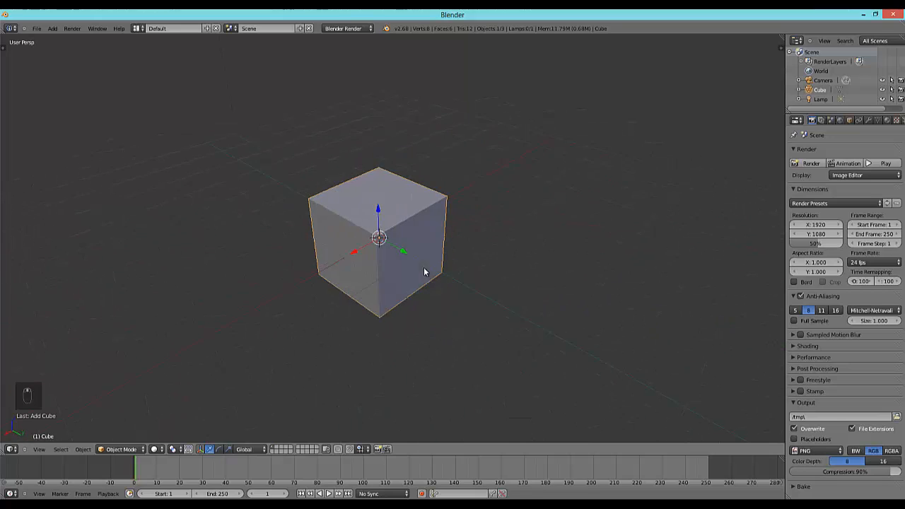
middle_click_drag(332, 241, 457, 252)
middle_click_drag(335, 238, 366, 274)
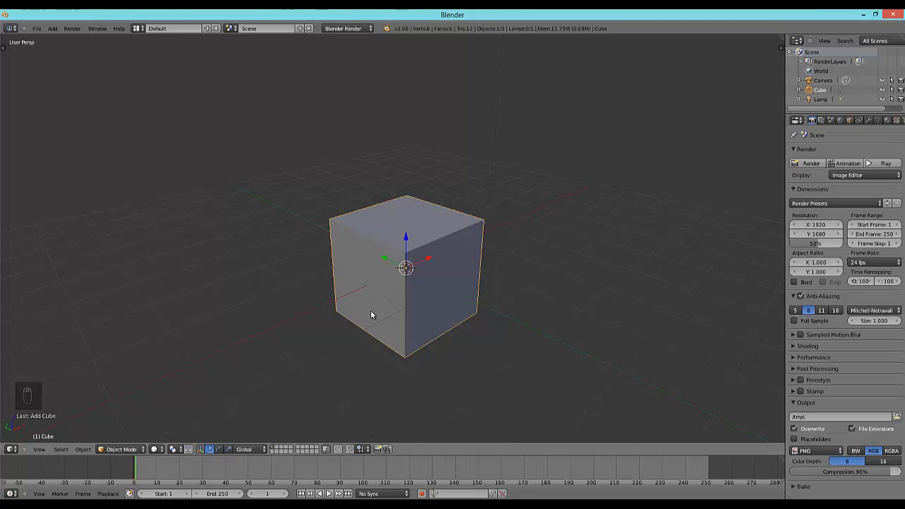
middle_click_drag(474, 314, 452, 297)
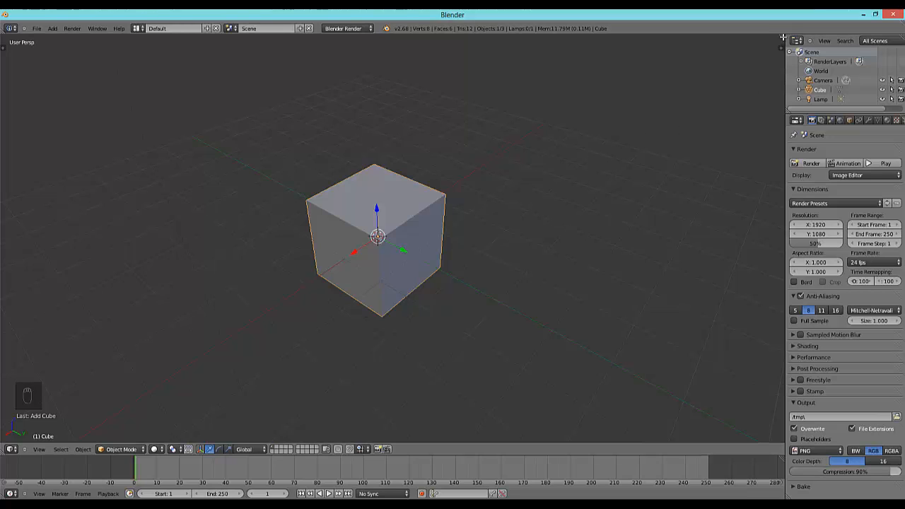
Step: Split the 3D view into two side-by-side areas and make the right-hand one a UV/Image Editor
left_click_drag(783, 36, 374, 95)
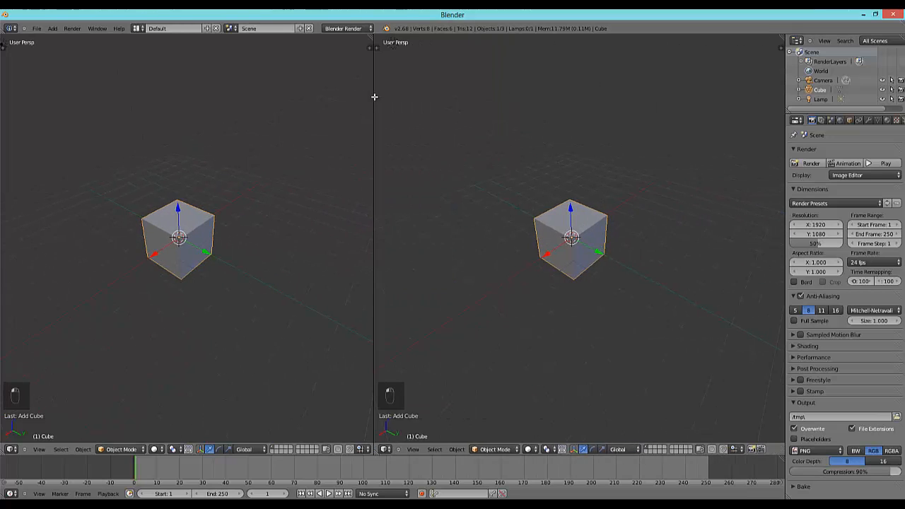
left_click(383, 450)
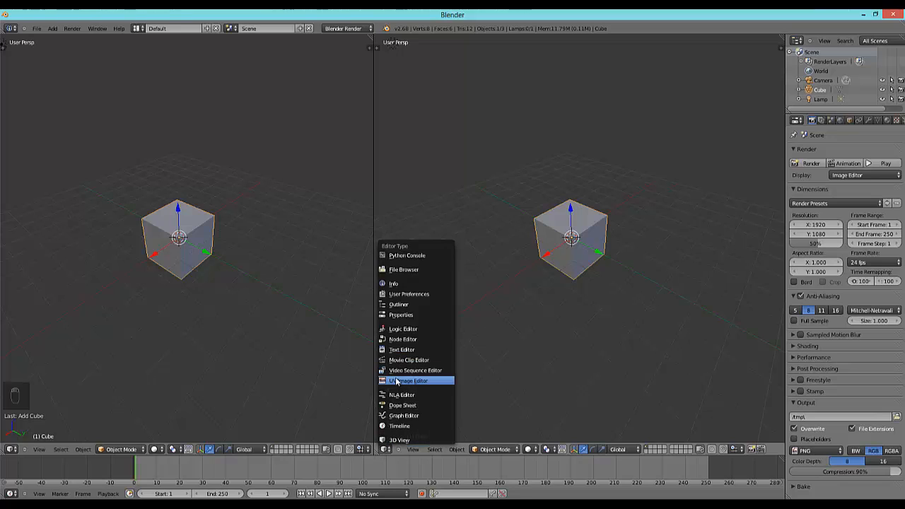
left_click(406, 383)
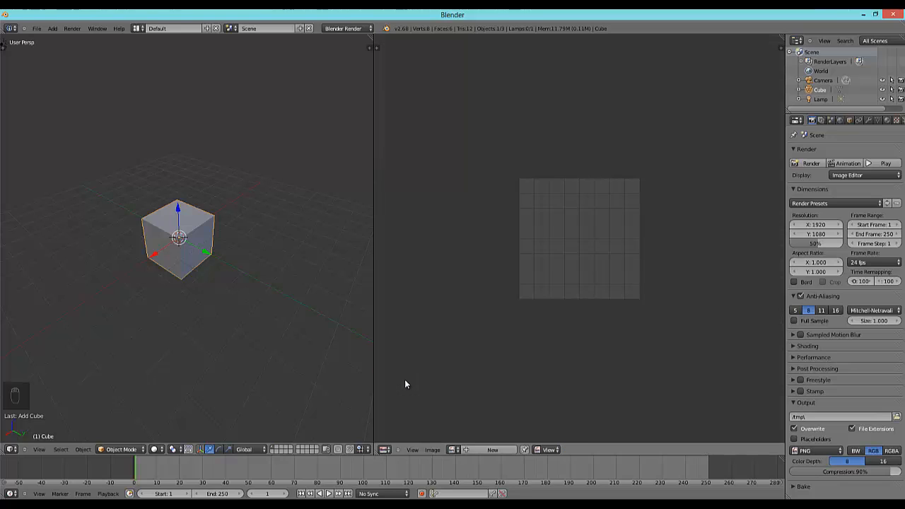
Step: Display the already loaded tutorial-blender-unwrap-basico image in the UV/Image Editor and examine the cube unfolding it illustrates
left_click(453, 449)
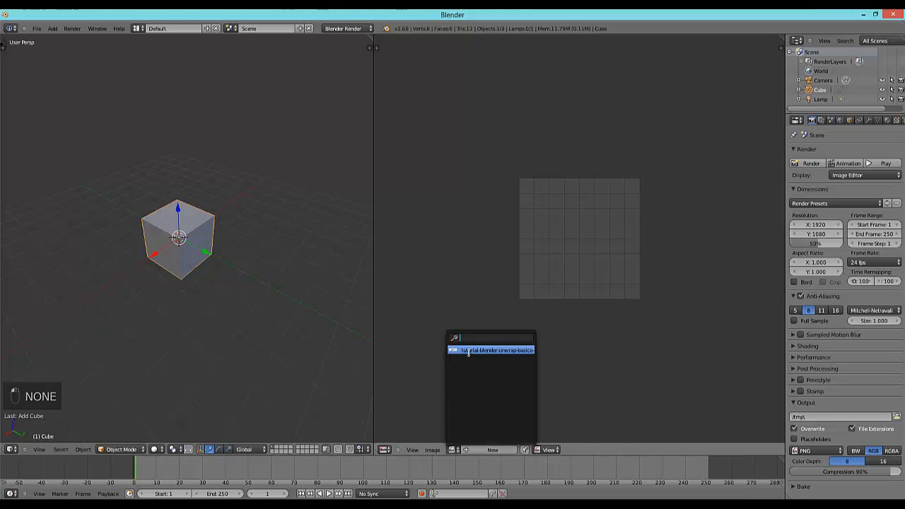
left_click(470, 350)
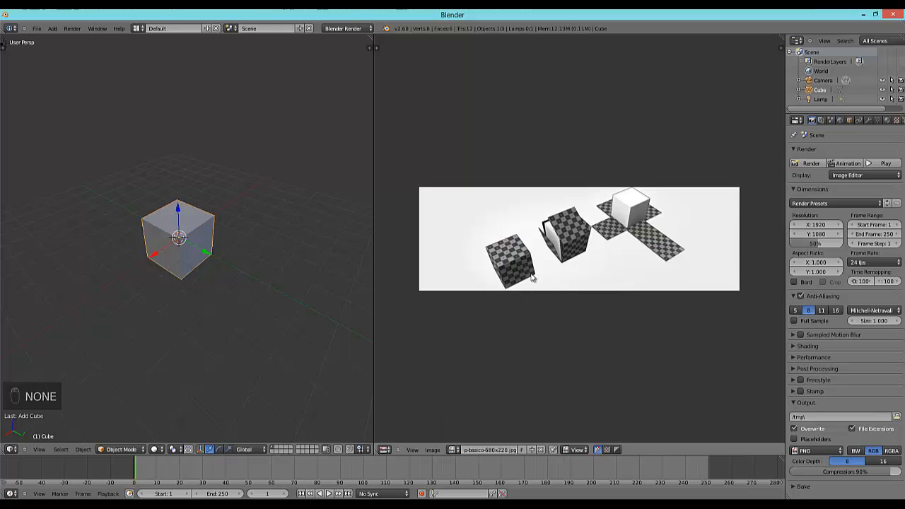
scroll(555, 272, "up", 2)
scroll(558, 276, "down", 1)
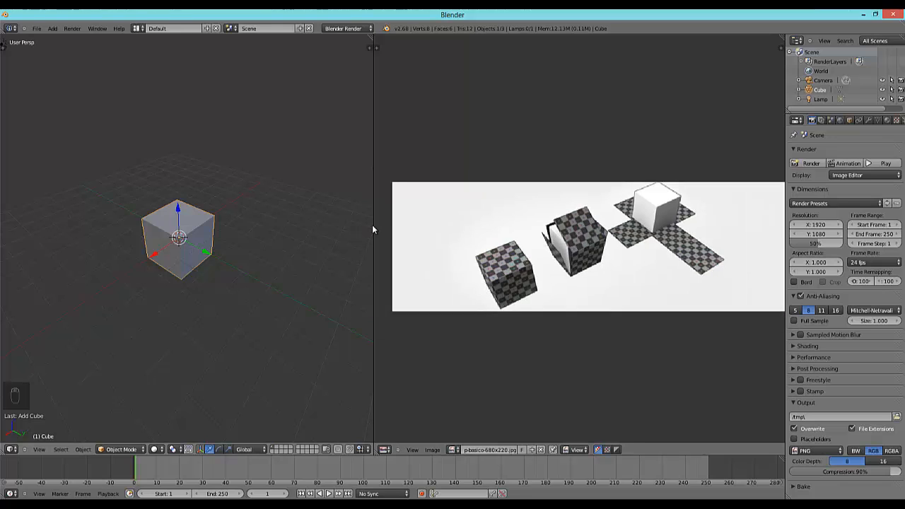
Step: Widen the 3D view slightly and unlink the reference image from the UV/Image Editor
left_click_drag(372, 228, 396, 228)
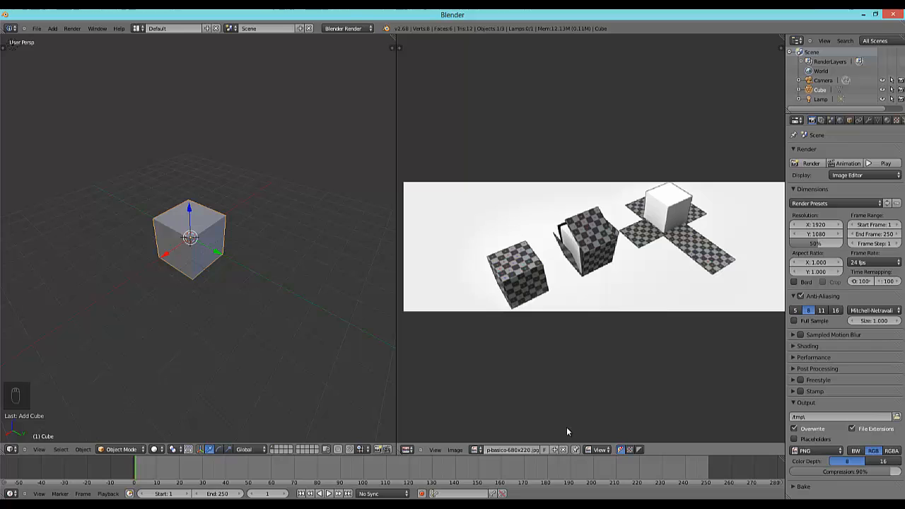
left_click(564, 450)
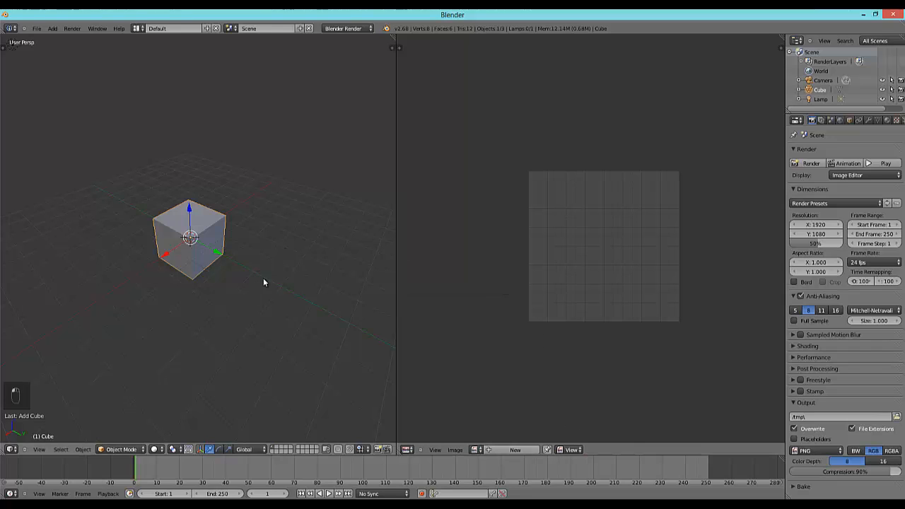
Step: Enter Edit Mode on the cube in wireframe shading, with all of its geometry deselected
scroll(167, 251, "up", 4)
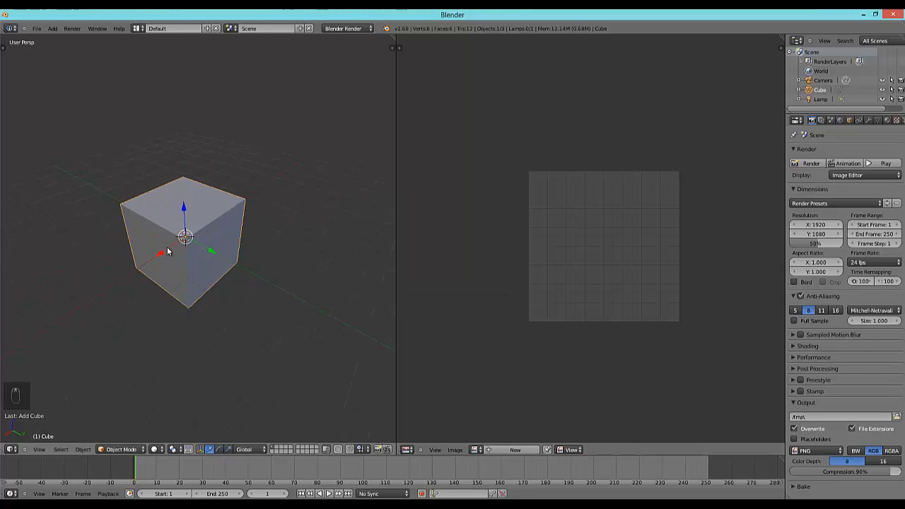
middle_click_drag(167, 251, 192, 232, "shift")
key("Tab")
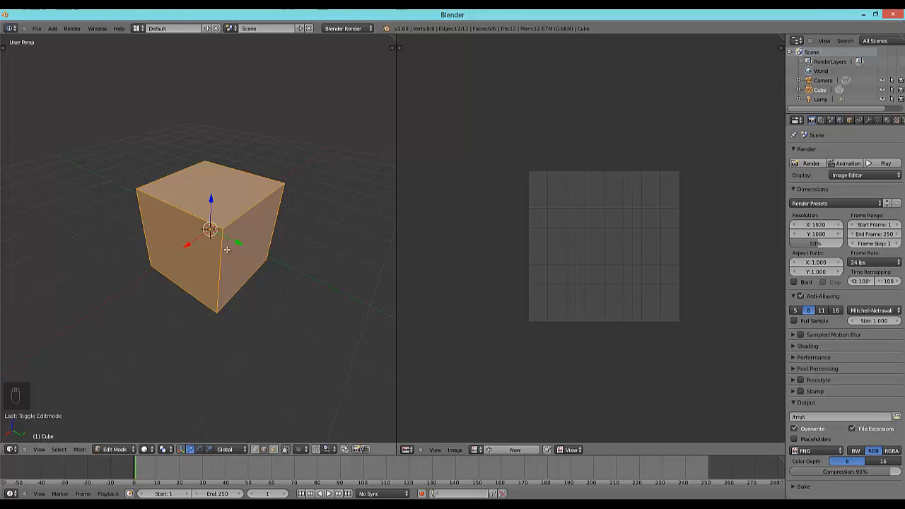
key("a")
key("z")
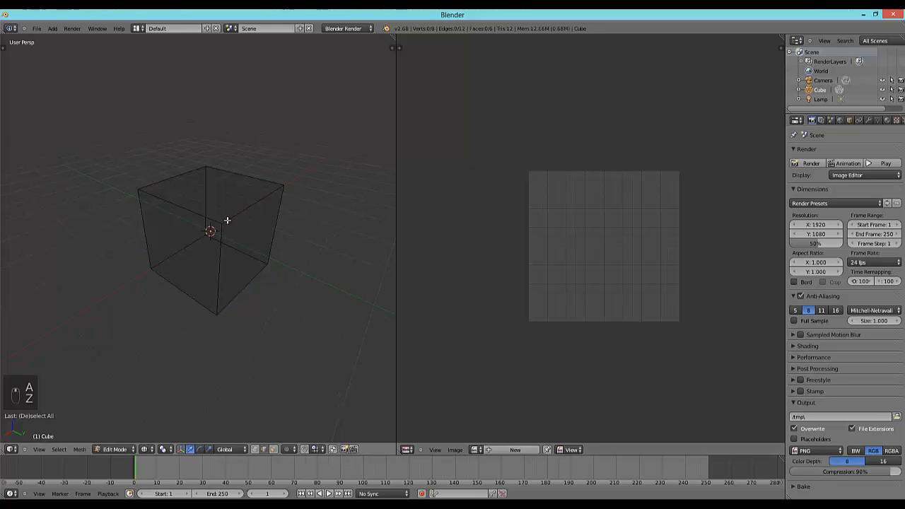
Step: Select seven cube edges together: three top edges except the front-right one, the left and rear vertical edges, and two opposite bottom edges
right_click(173, 203)
mouse_move(192, 235)
middle_mouse_down()
mouse_move(141, 234)
mouse_move(190, 234)
mouse_move(182, 251)
middle_mouse_up()
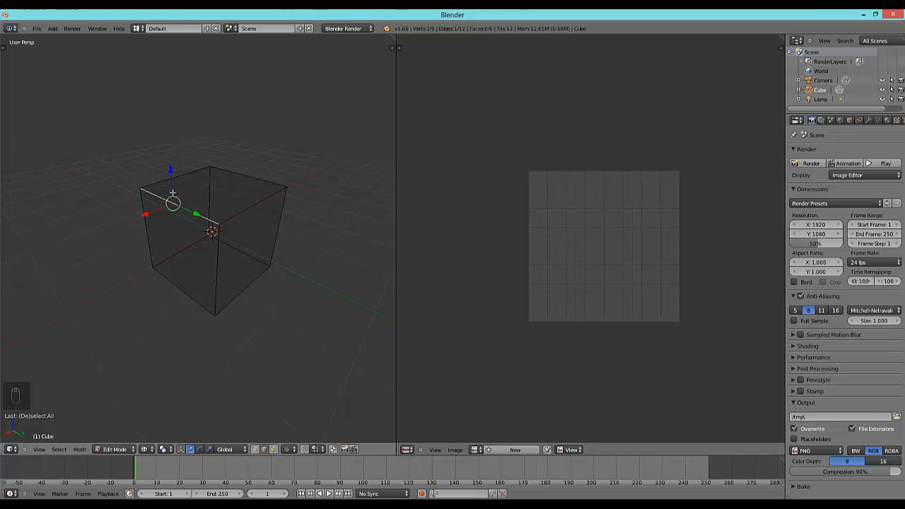
right_click(144, 232, "shift")
right_click(185, 288, "shift")
right_click(243, 252, "shift")
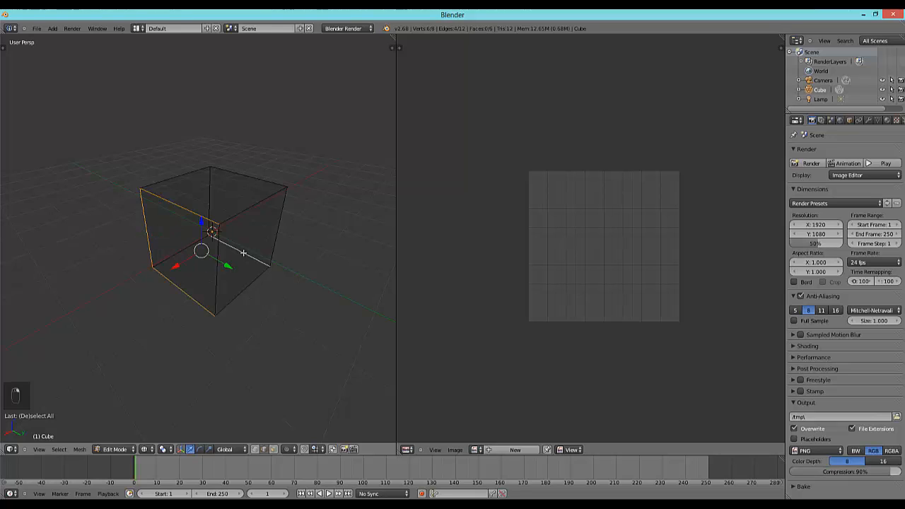
right_click(212, 194, "shift")
right_click(253, 176, "shift")
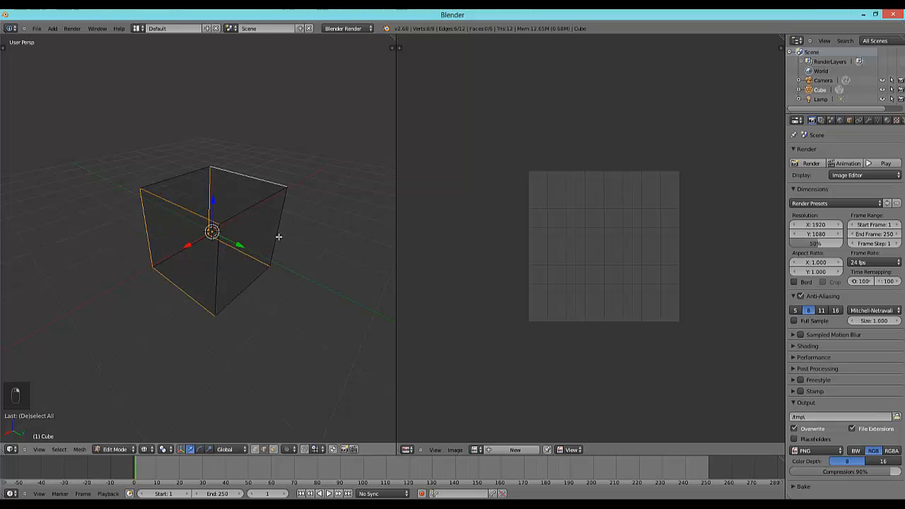
right_click(174, 178, "shift")
mouse_move(230, 249)
middle_mouse_down()
mouse_move(205, 252)
mouse_move(215, 242)
middle_mouse_up()
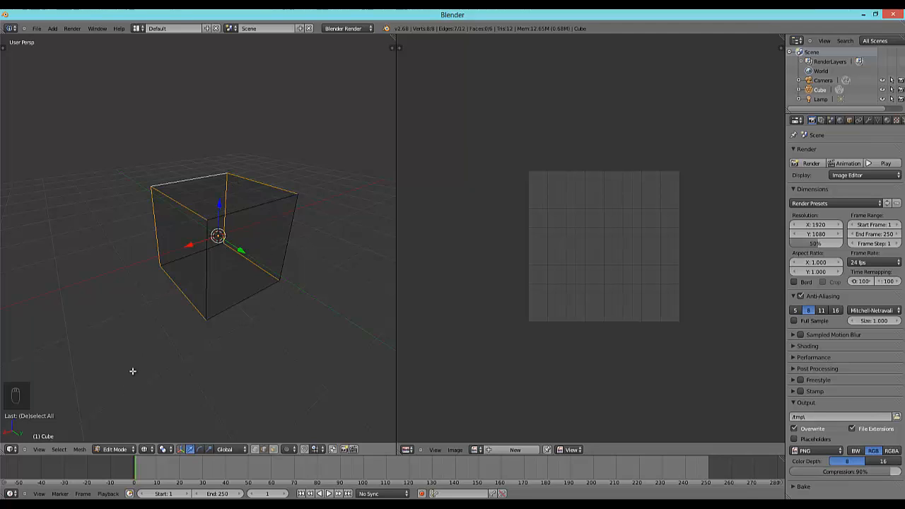
left_click(79, 450)
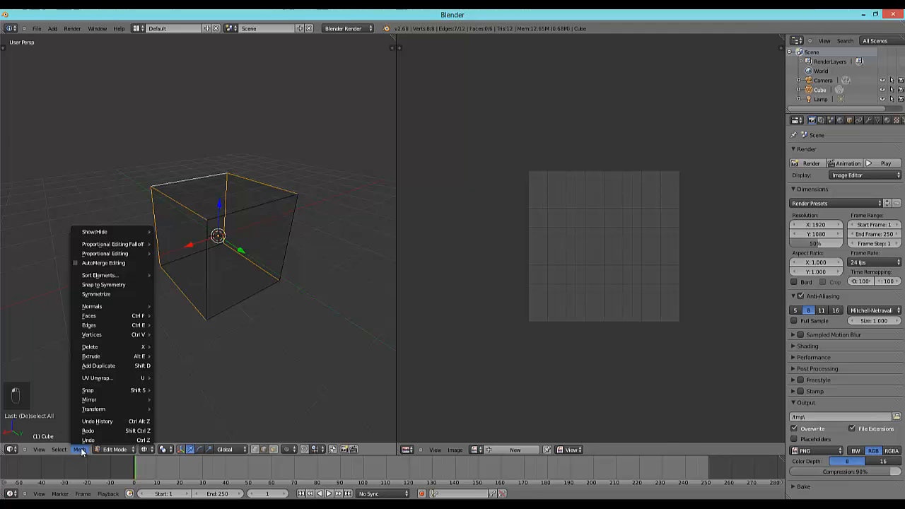
mouse_move(90, 327)
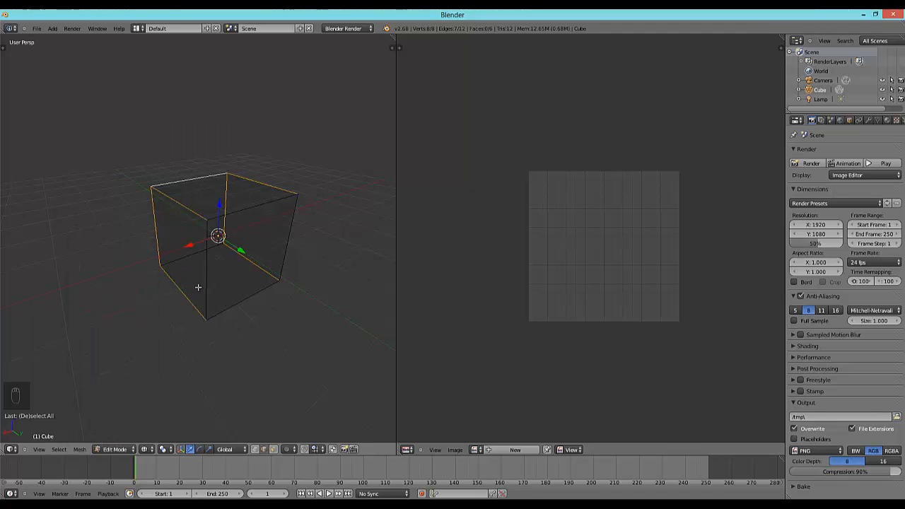
key("ctrl+e")
key("ctrl+v")
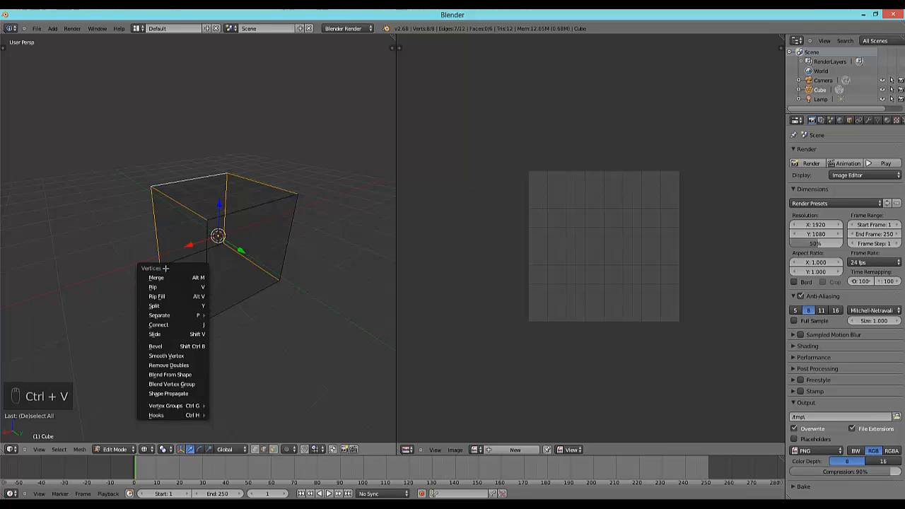
key("Escape")
key("ctrl+f")
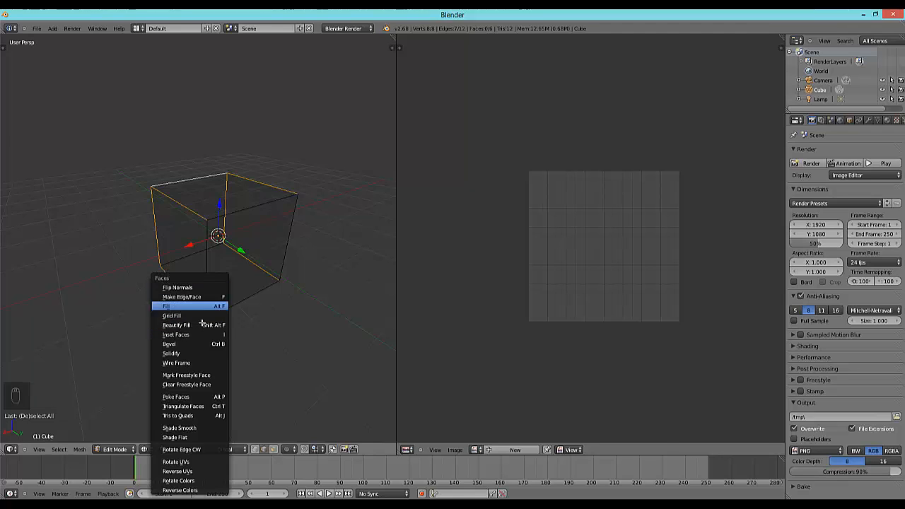
key("Escape")
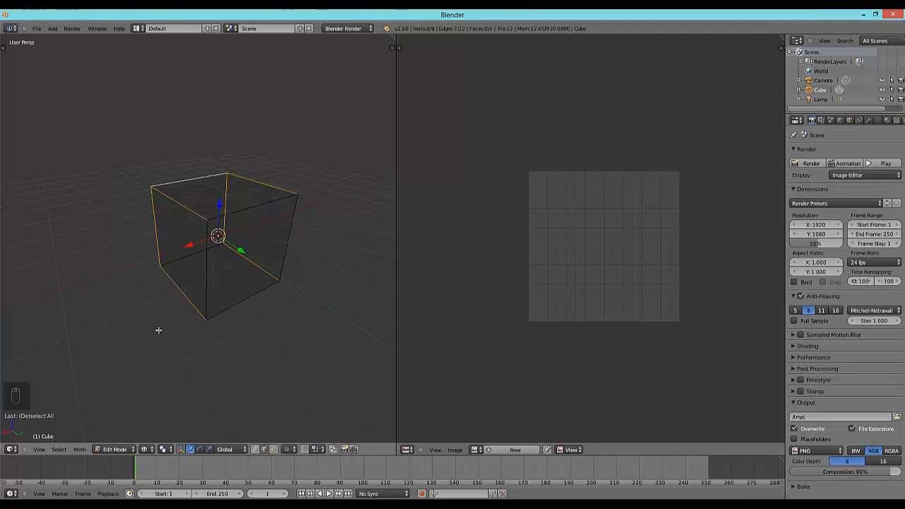
Step: Mark the seven selected cube edges as seams and clear the selection
left_click(79, 450)
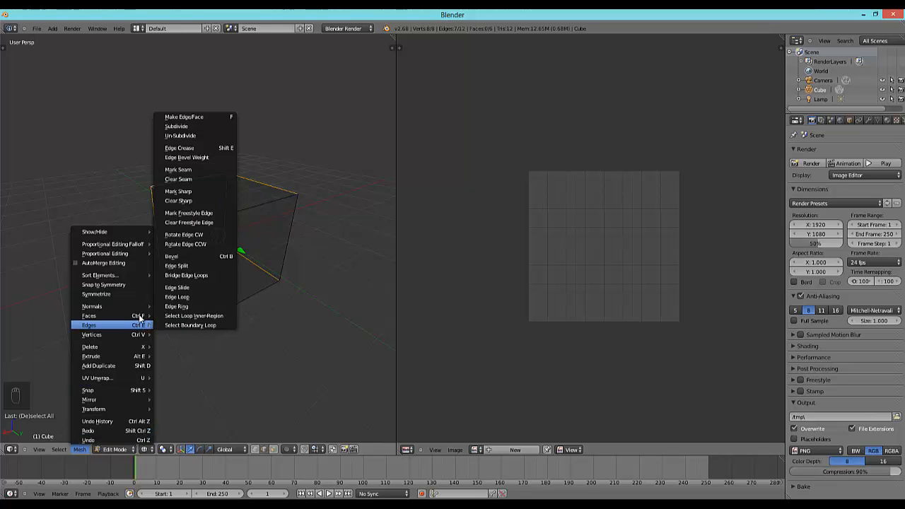
left_click(182, 172)
mouse_move(215, 228)
middle_mouse_down()
mouse_move(210, 234)
mouse_move(226, 237)
middle_mouse_up()
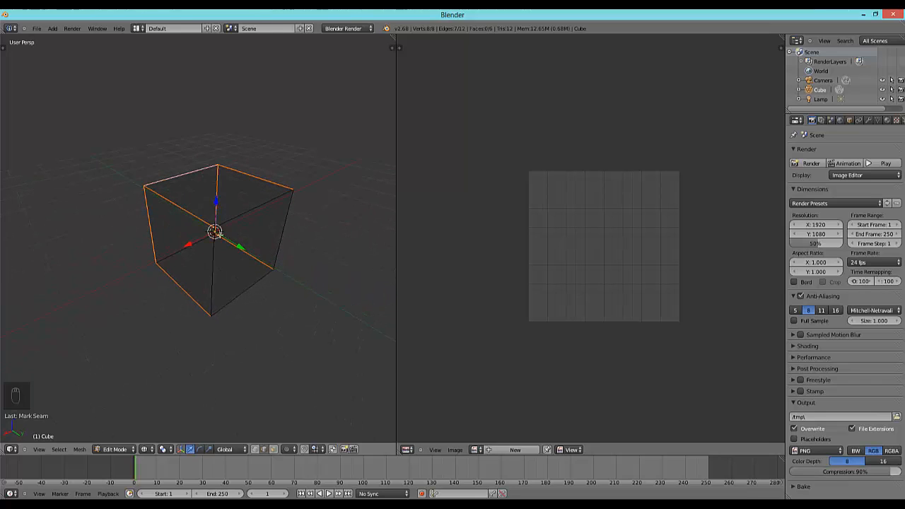
scroll(202, 267, "down", 1)
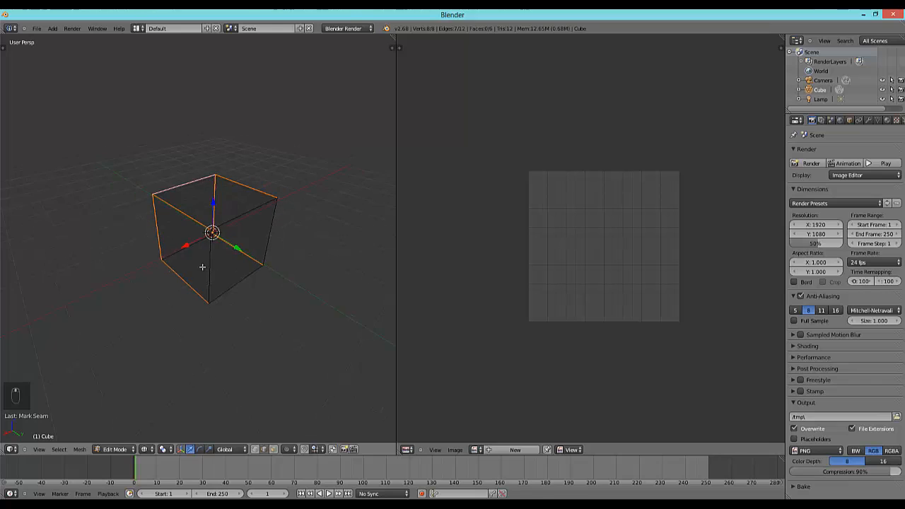
middle_click_drag(202, 267, 202, 265)
key("a")
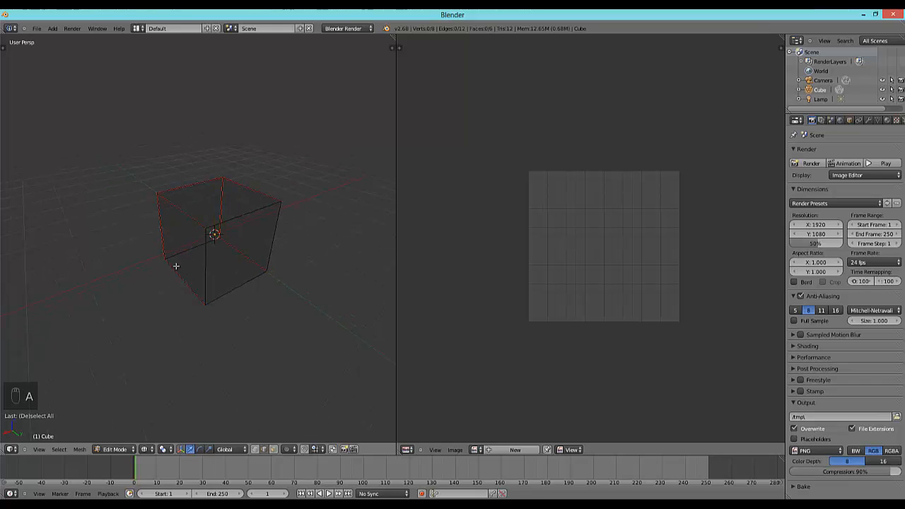
Step: Examine the cube's marked seams up close, selecting the bottom, top and rear vertical seam edges one at a time
scroll(198, 247, "up", 4)
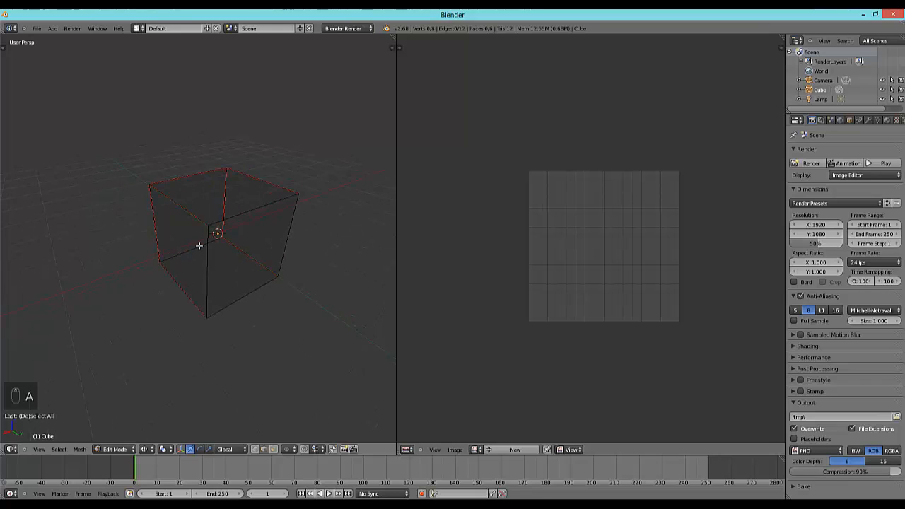
right_click(195, 181)
right_click(132, 215)
right_click(162, 304)
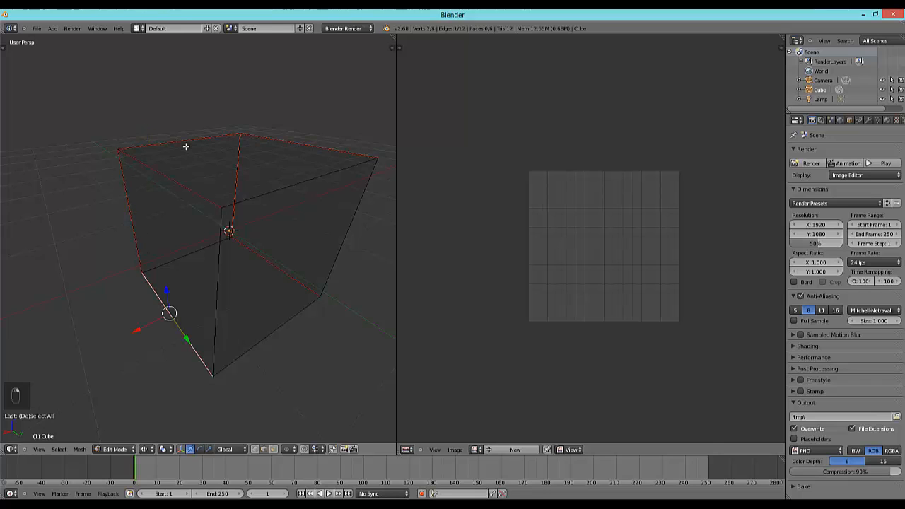
right_click(186, 146)
scroll(202, 234, "up", 5)
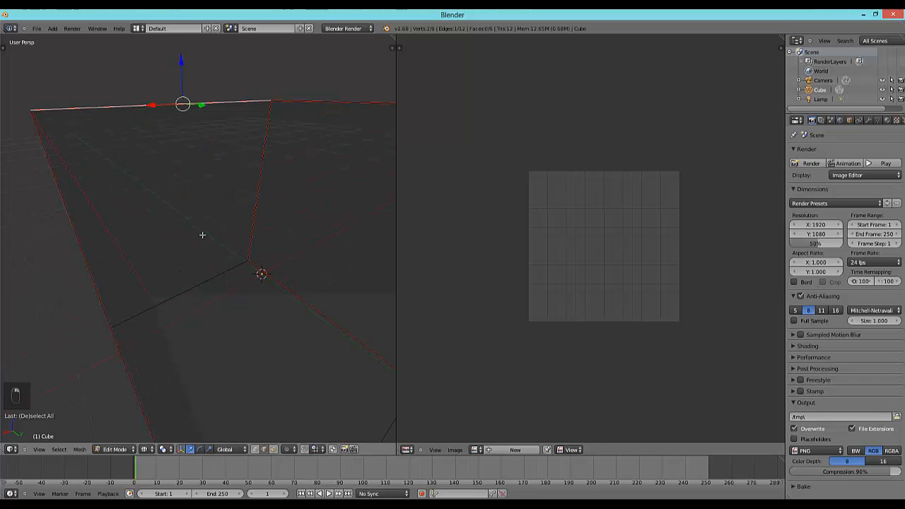
scroll(202, 235, "down", 4)
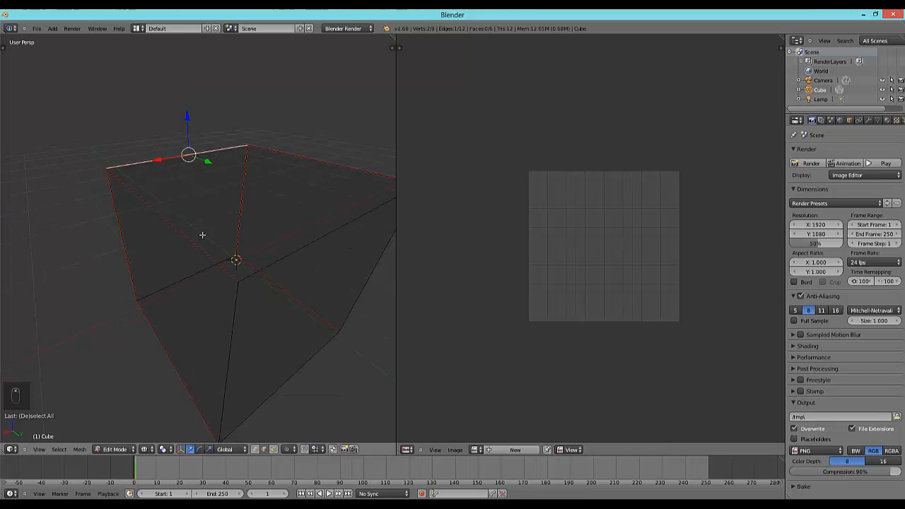
scroll(202, 235, "down", 1)
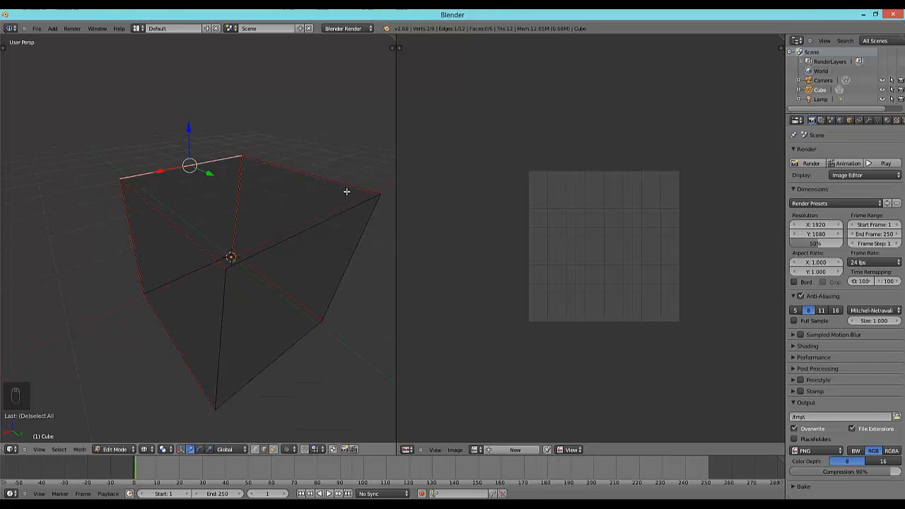
right_click(268, 162)
right_click(240, 184)
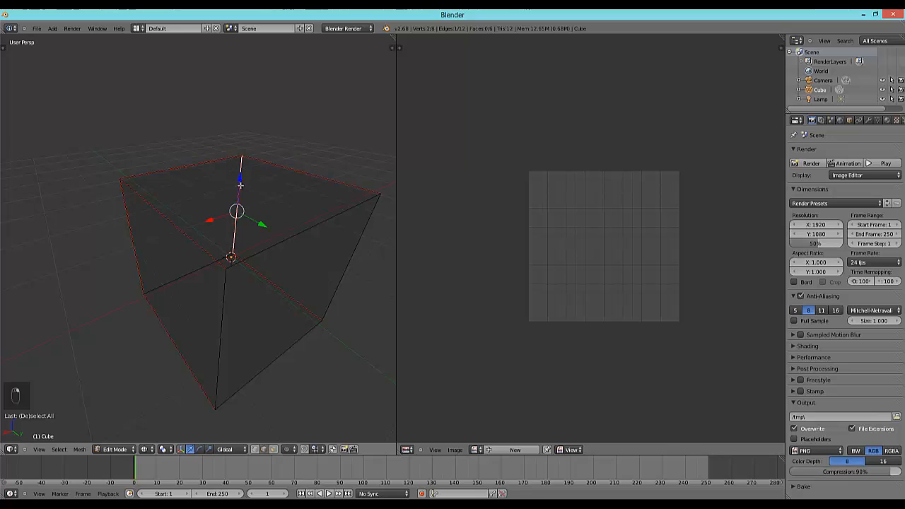
Step: Check the seam on the bottom edge at the cube's rear right, and select all of the cube's geometry
right_click(277, 268)
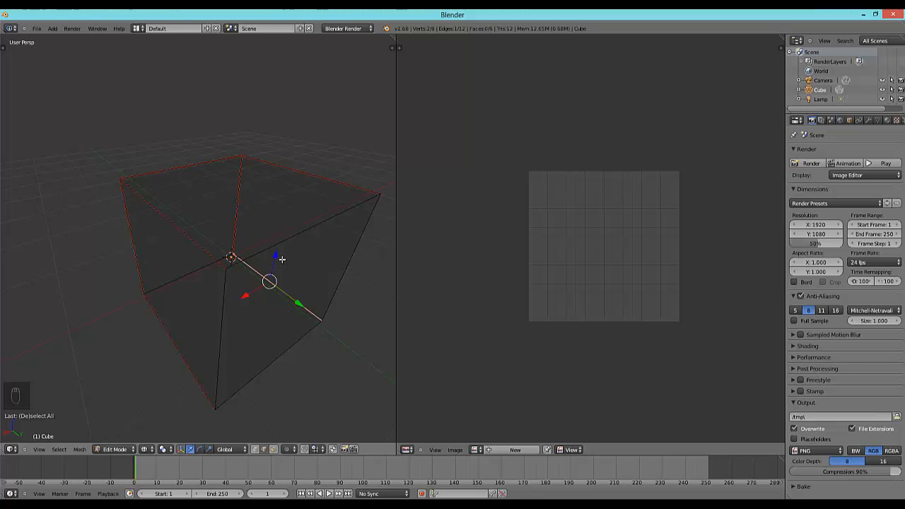
scroll(273, 258, "down", 1)
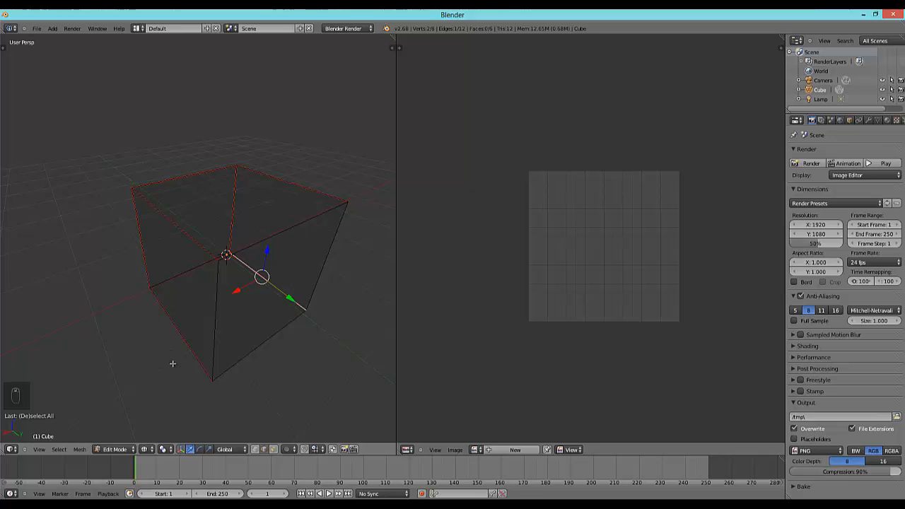
key("a")
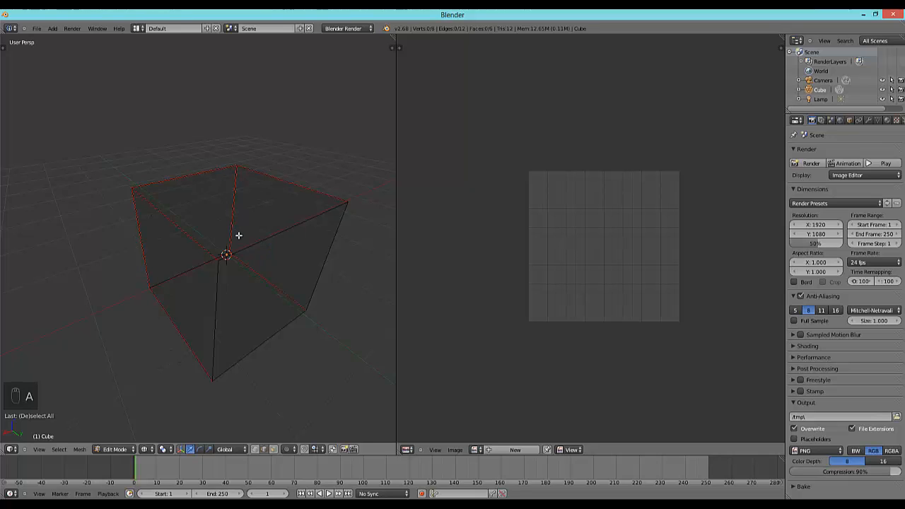
key("a")
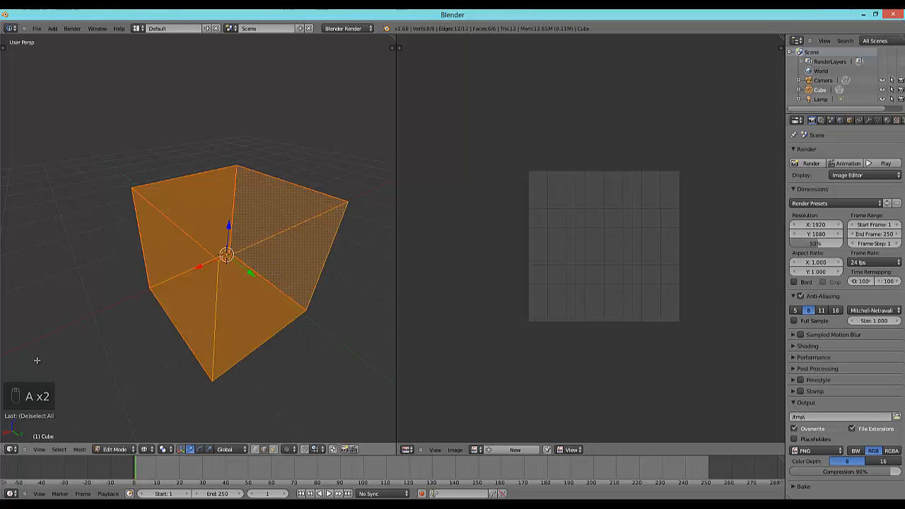
scroll(296, 243, "down", 1)
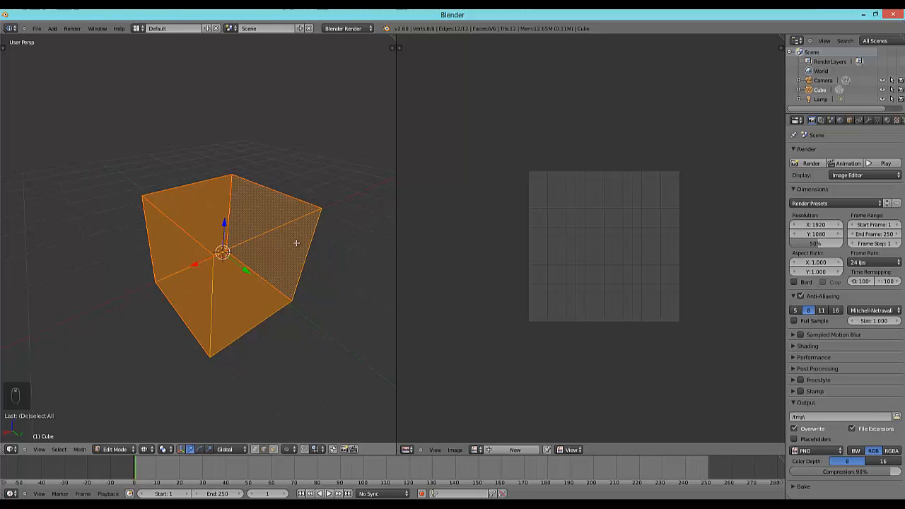
Step: Unwrap the entire cube along its marked seams using the standard Unwrap method
key("t")
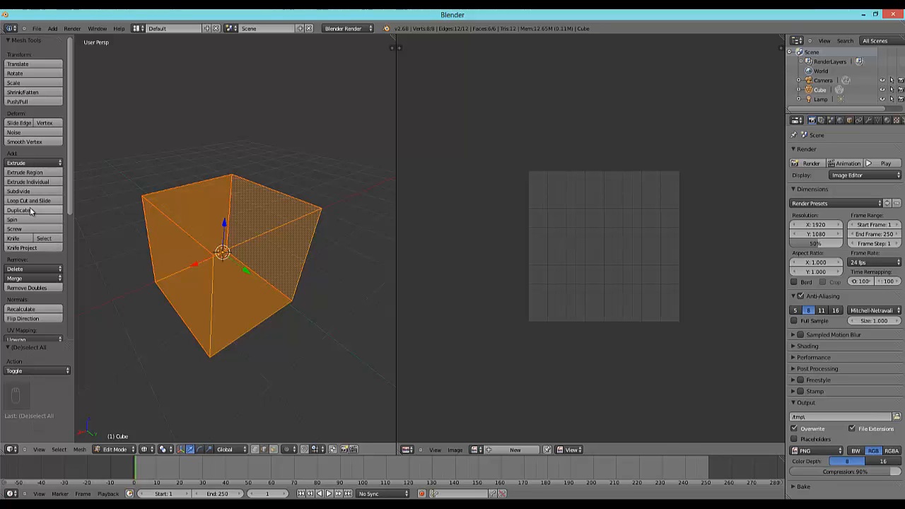
scroll(36, 200, "down", 4)
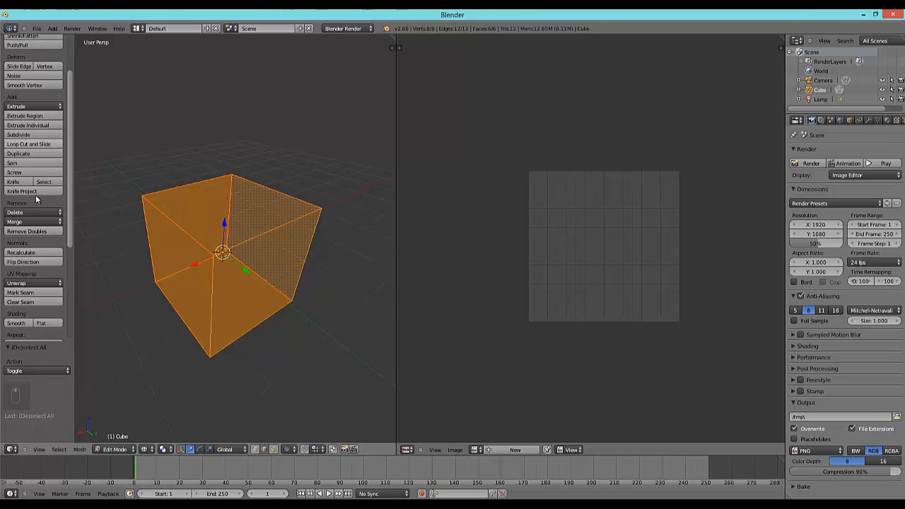
scroll(36, 200, "down", 4)
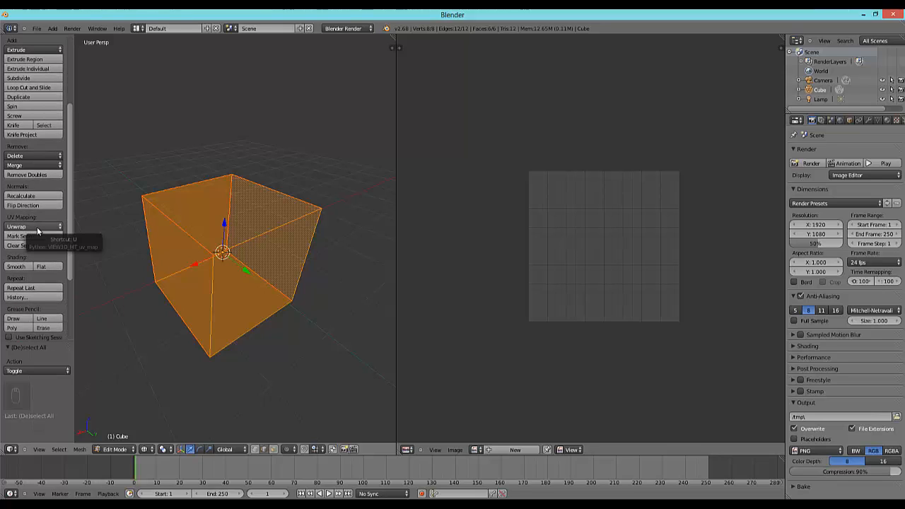
left_click(38, 227)
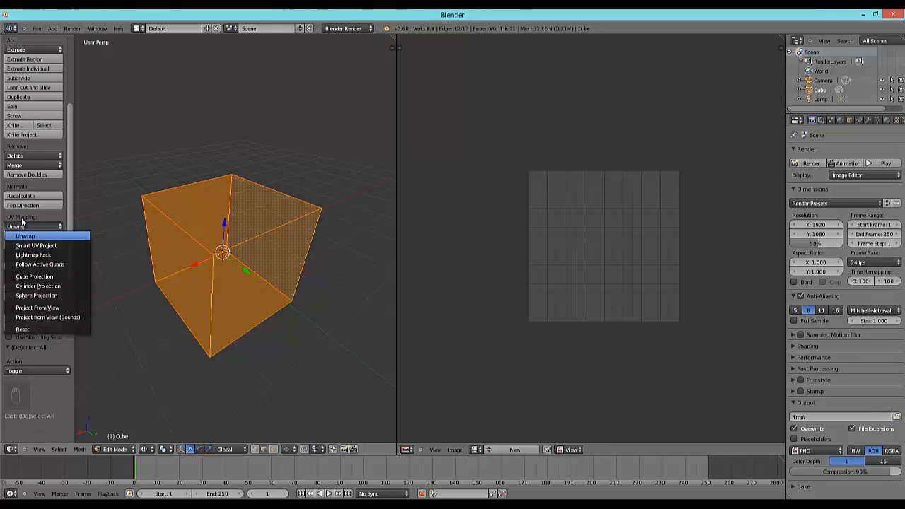
left_click(22, 227)
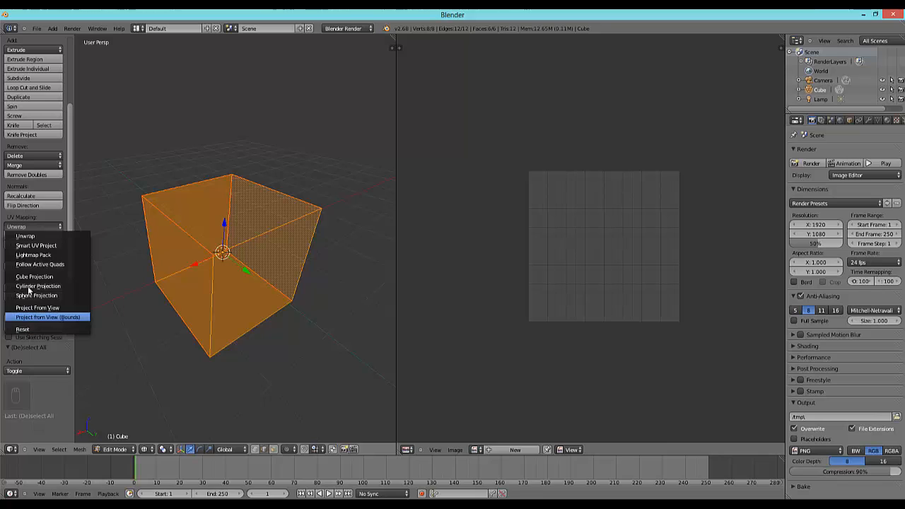
left_click(21, 235)
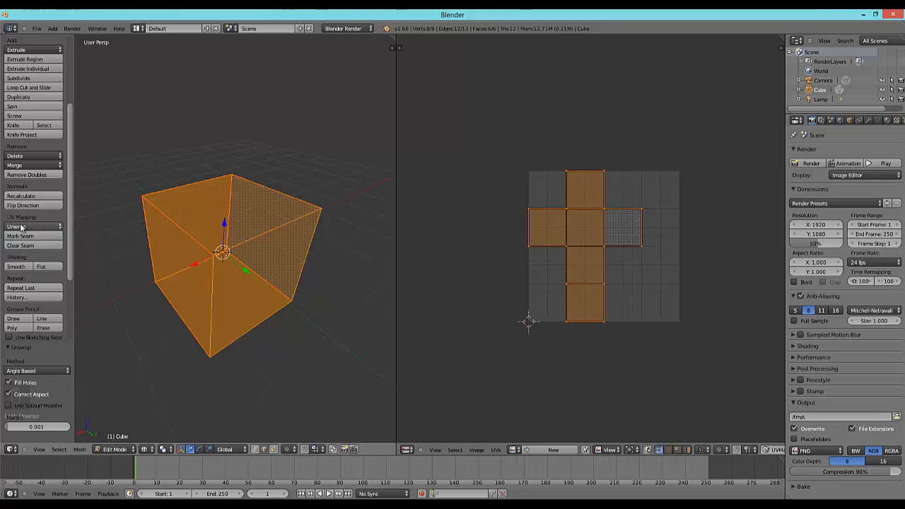
left_click(21, 226)
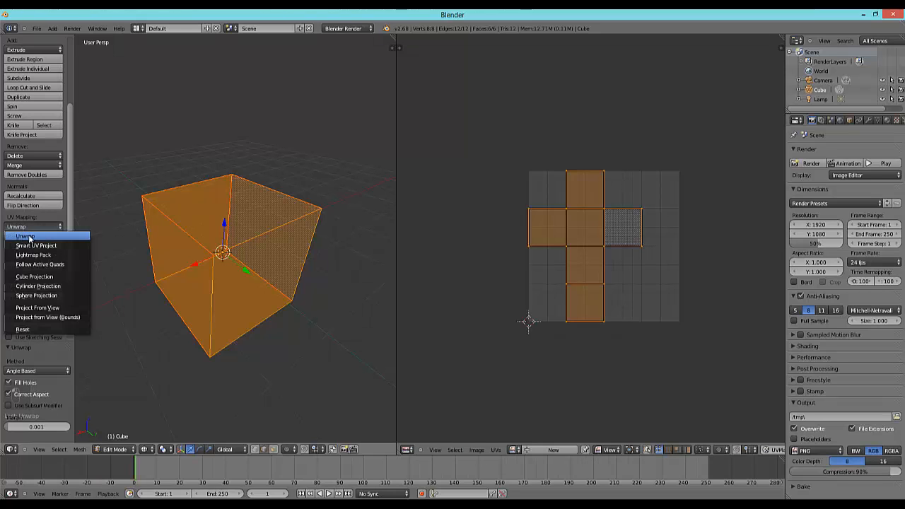
left_click(29, 238)
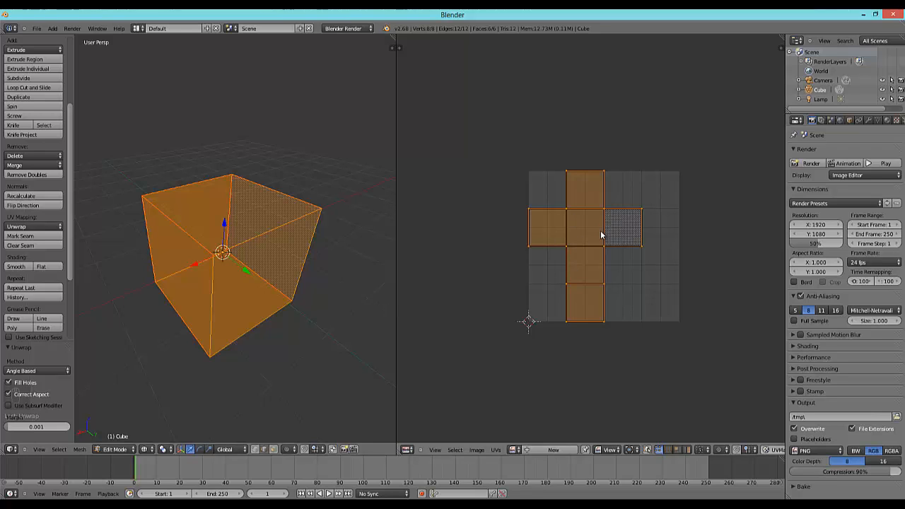
Step: Clear the seam from the cube's rear-left top edge and deselect everything
middle_click_drag(287, 268, 182, 231)
key("a")
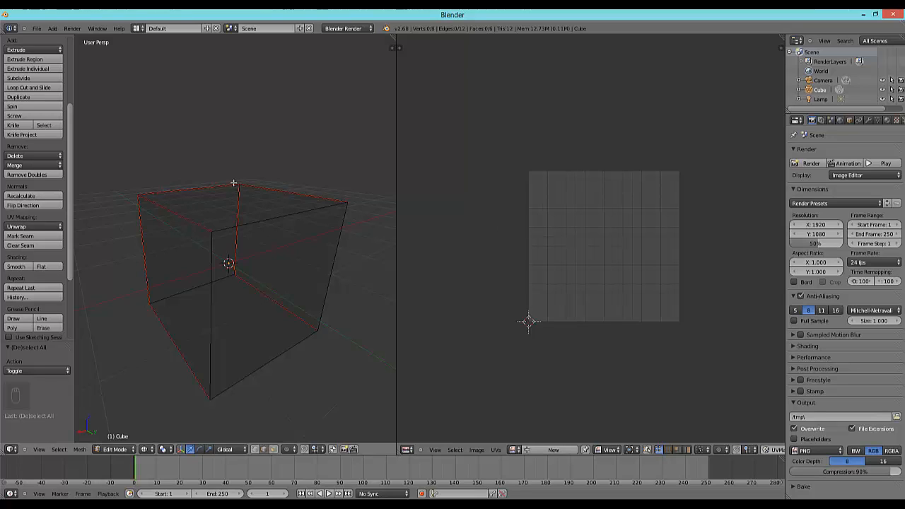
right_click(191, 189)
key("ctrl+e")
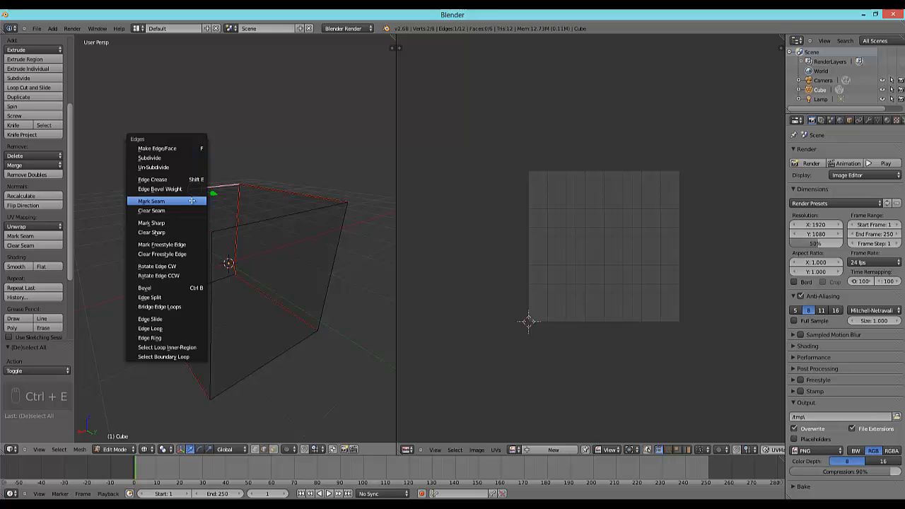
left_click(153, 210)
middle_click_drag(184, 183, 187, 202)
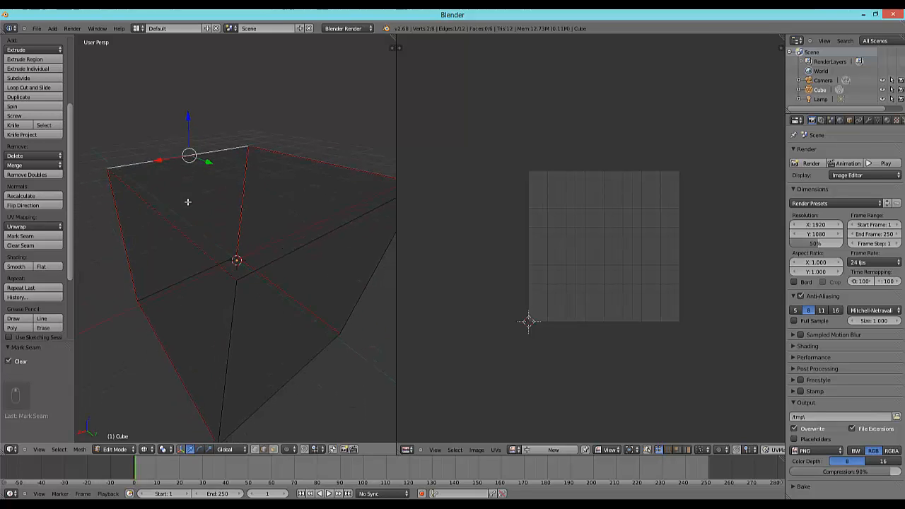
key("a")
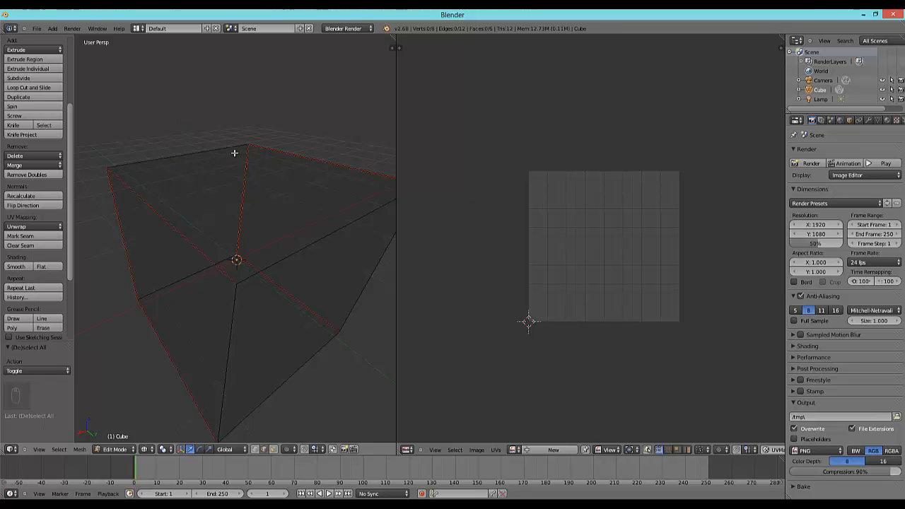
Step: Select the whole cube and unwrap it without a seam on the rear-left top edge
key("a")
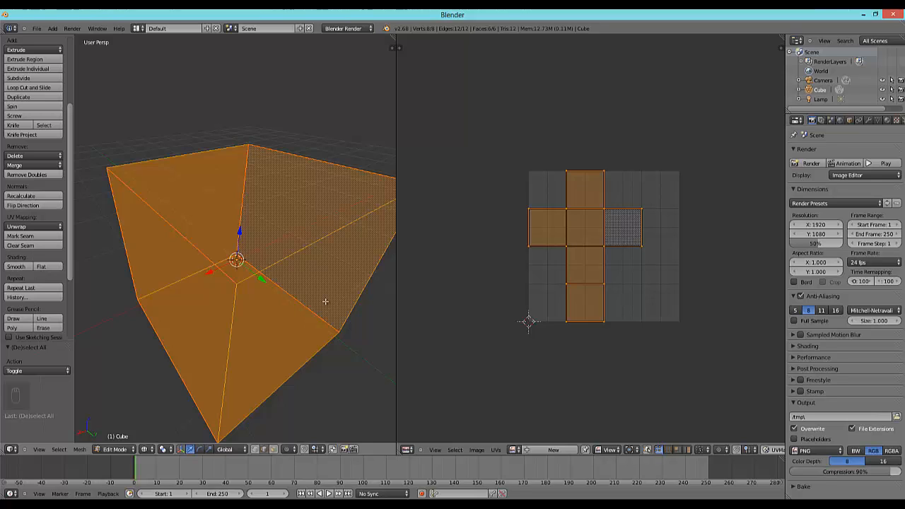
key("u")
left_click(280, 265)
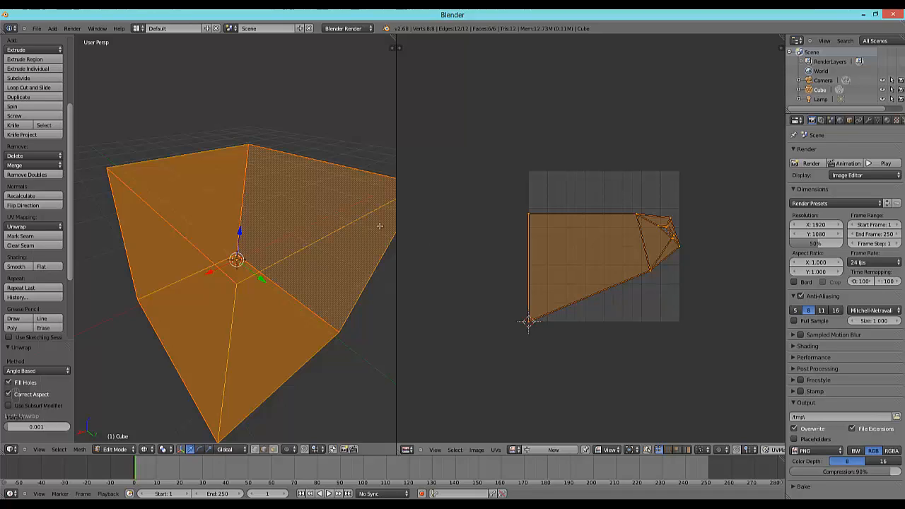
Step: Mark the cube's rear-left top edge as a seam again and clear the selection
right_click(179, 155)
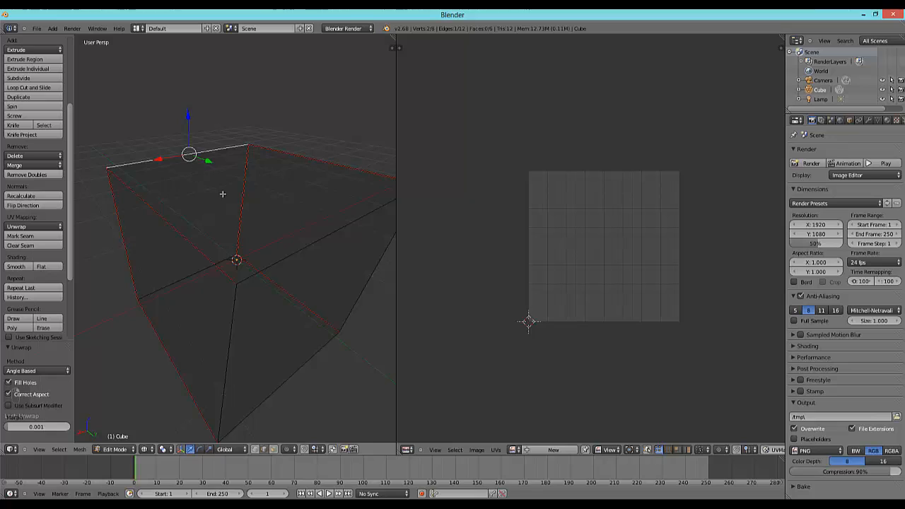
key("ctrl+e")
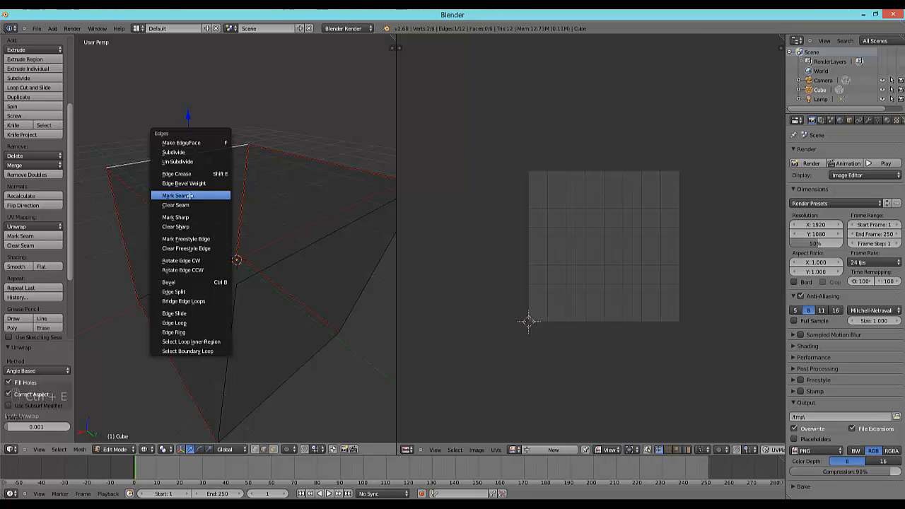
left_click(187, 196)
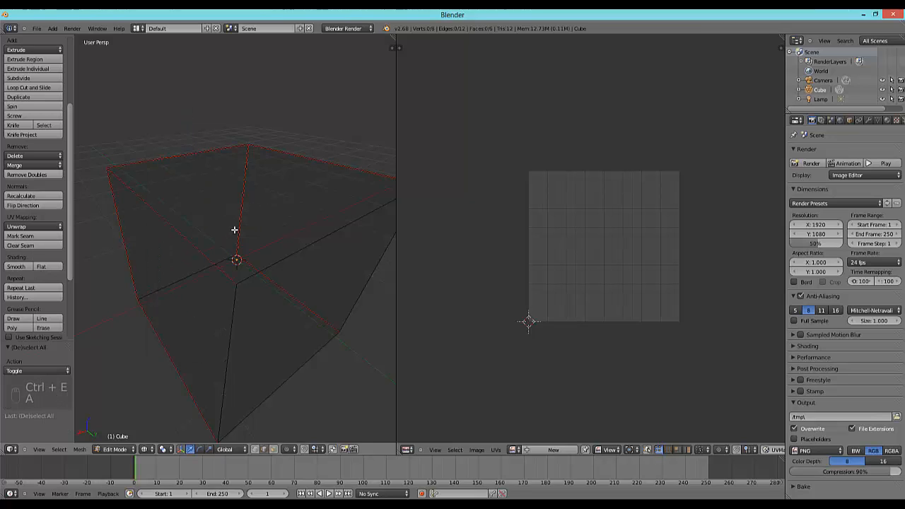
key("a")
Step: Select all of the cube's geometry, unwrap it again along the restored seams, and hide the tool shelf
key("a")
key("u")
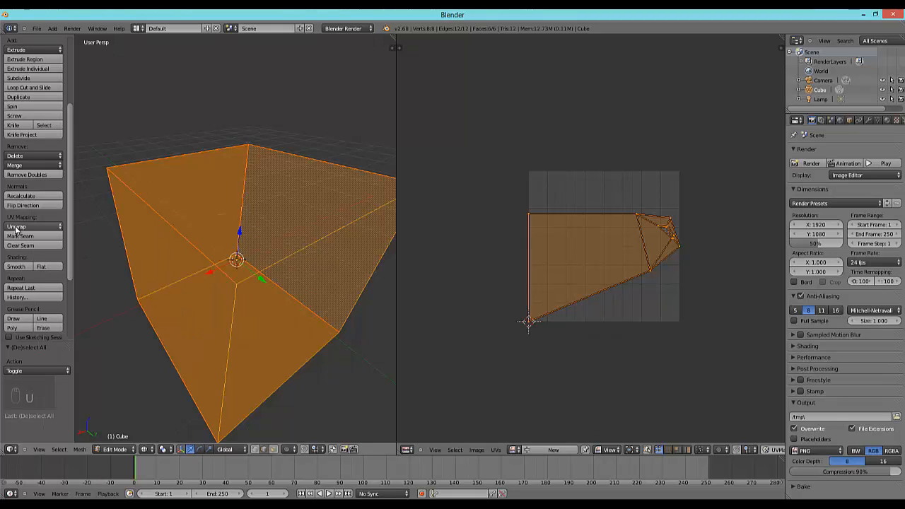
left_click(85, 451)
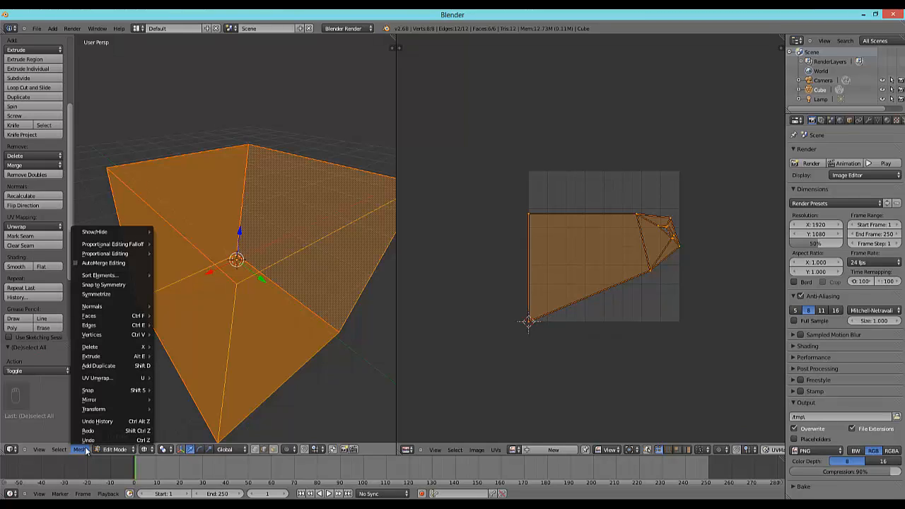
mouse_move(96, 378)
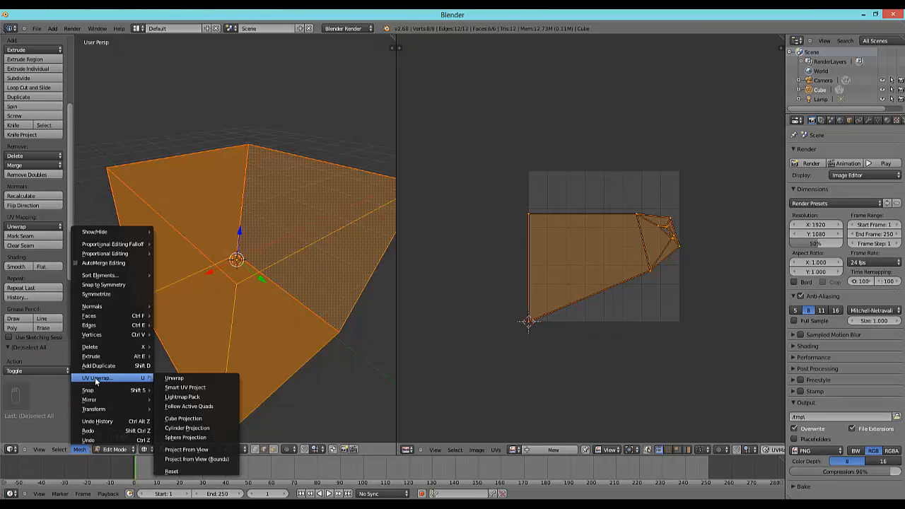
left_click(174, 379)
key("u")
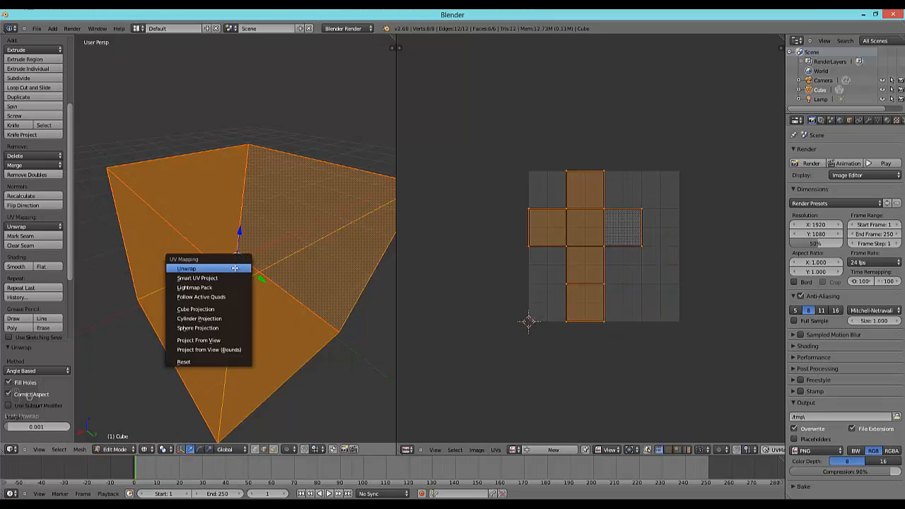
key("Escape")
key("t")
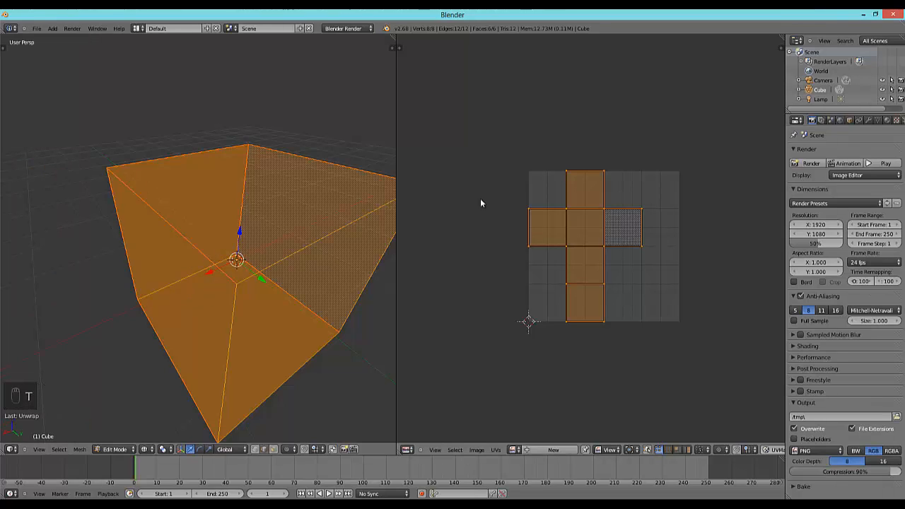
Step: View the Export UV Layout options for the unwrapped cube and leave without exporting
scroll(580, 233, "up", 1)
middle_click_drag(580, 247, 582, 248)
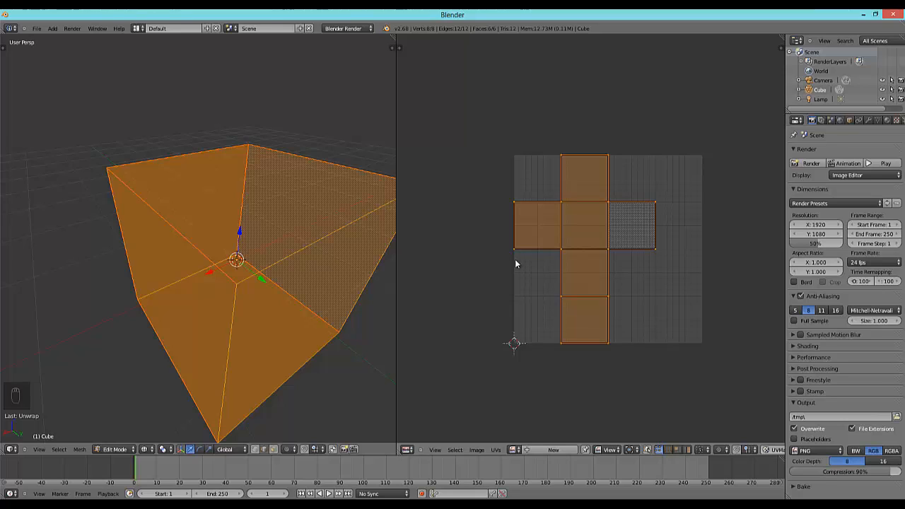
left_click(495, 451)
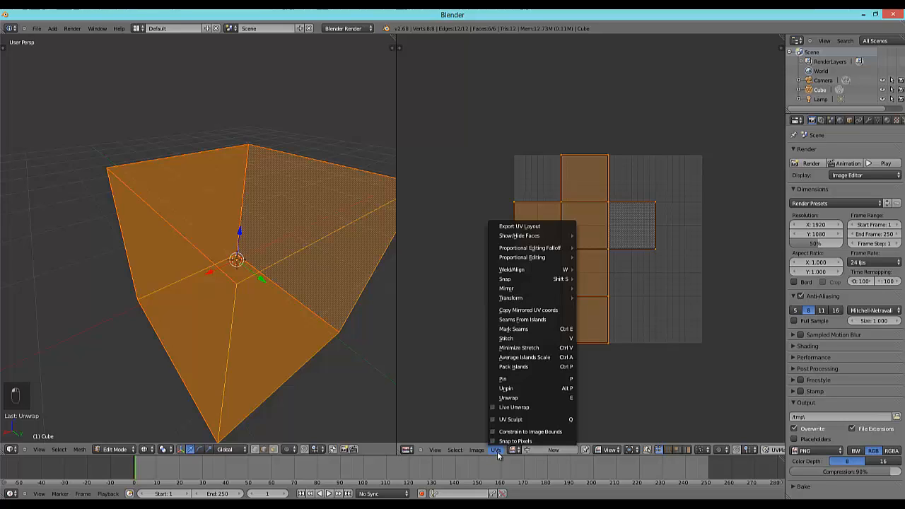
left_click(530, 226)
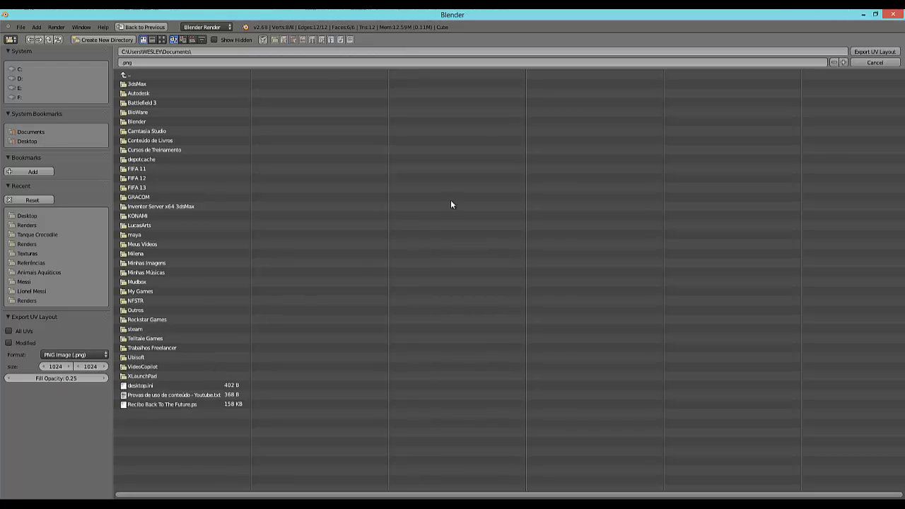
left_click(873, 63)
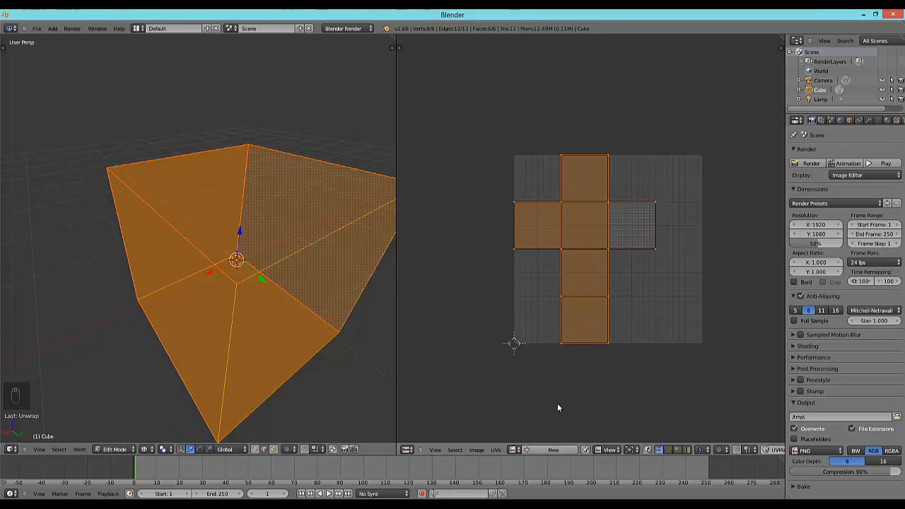
Step: Start a new image for the cube's UV layout and name it Dado
scroll(597, 339, "down", 1)
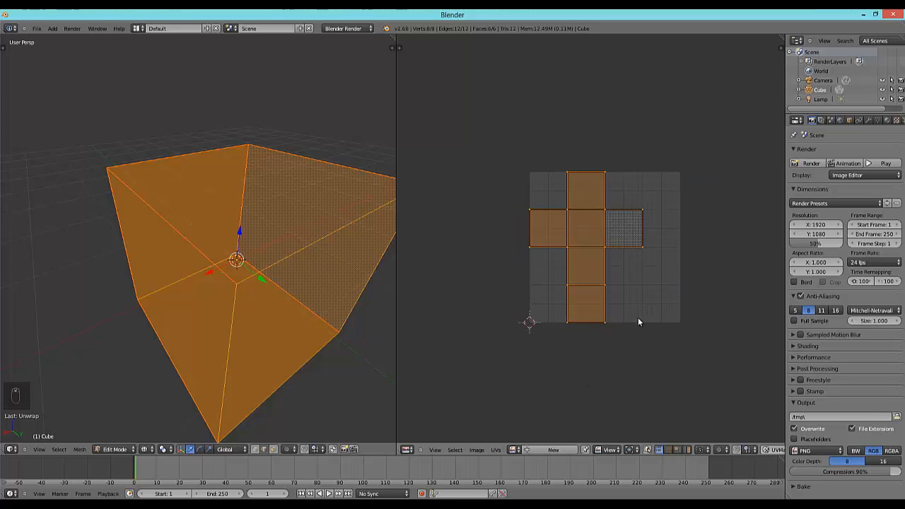
middle_click_drag(638, 321, 602, 344)
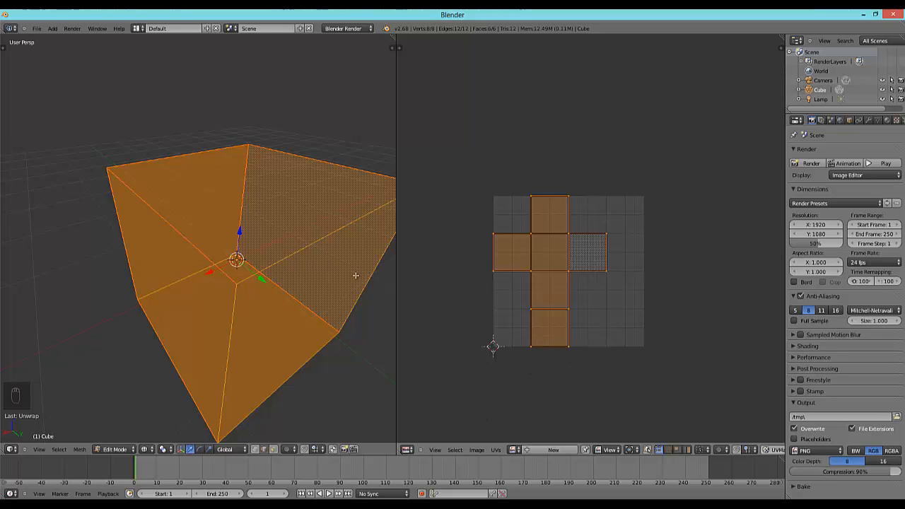
left_click(554, 450)
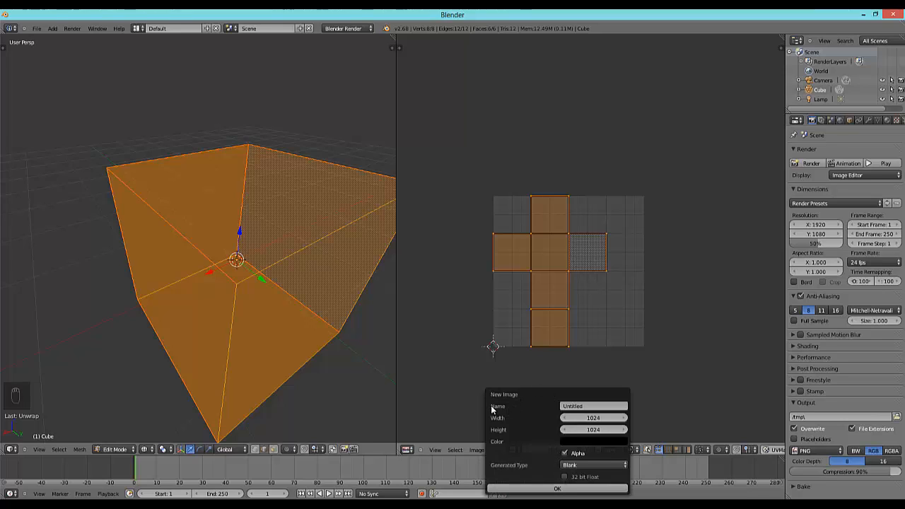
left_click(598, 407)
type("dado")
key("Return")
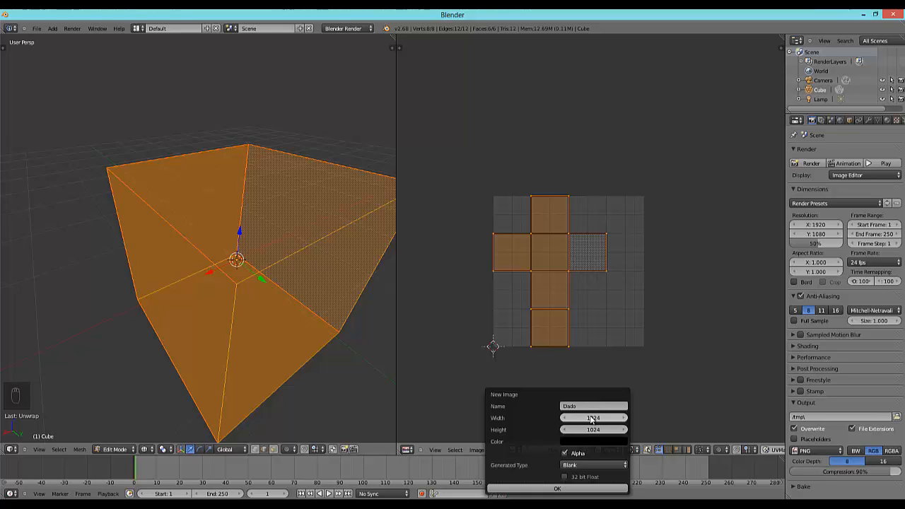
Step: Set the new image's width and height to 512 pixels each
left_click(593, 419)
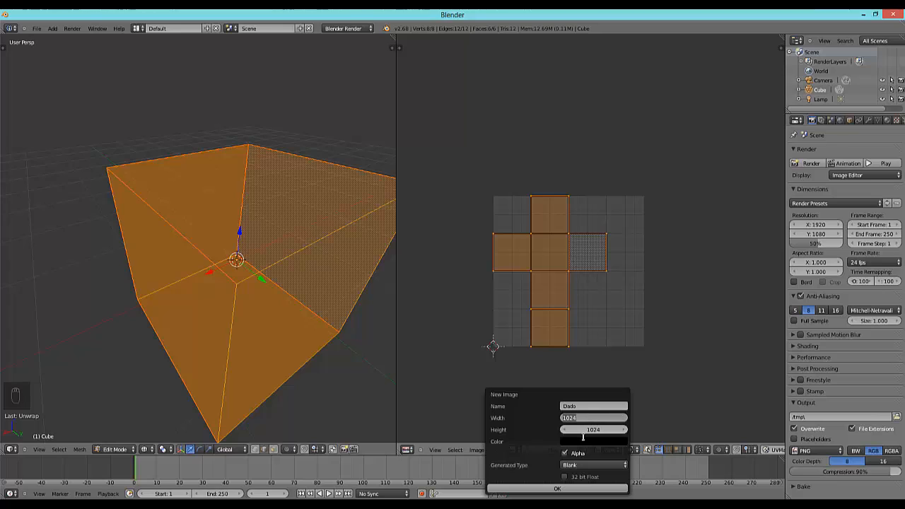
type("512")
key("Tab")
type("51")
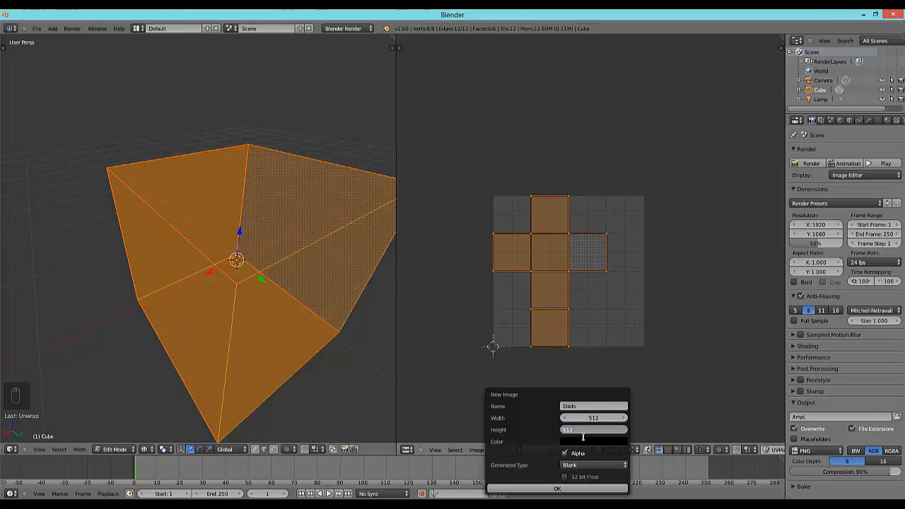
type("2")
key("Return")
Step: Make the new image's colour white, keep its generated type Blank, and create it
left_click(587, 441)
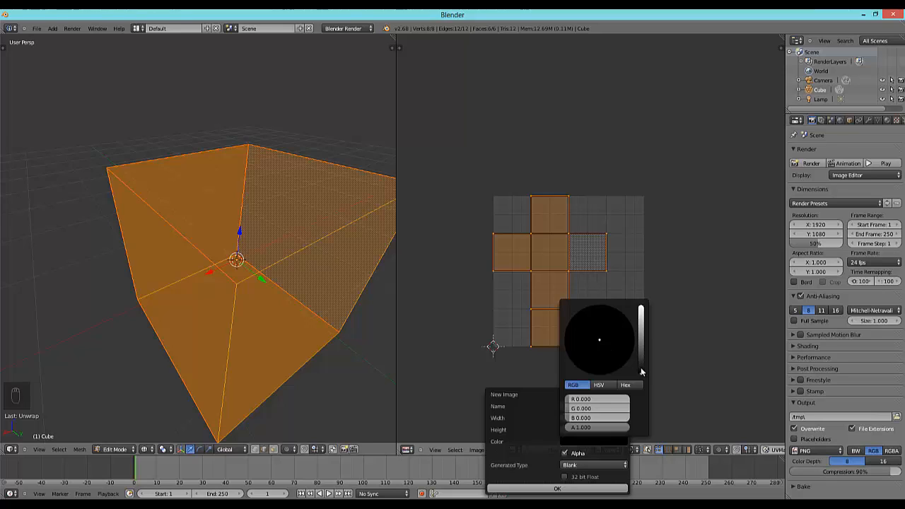
left_click_drag(644, 368, 642, 283)
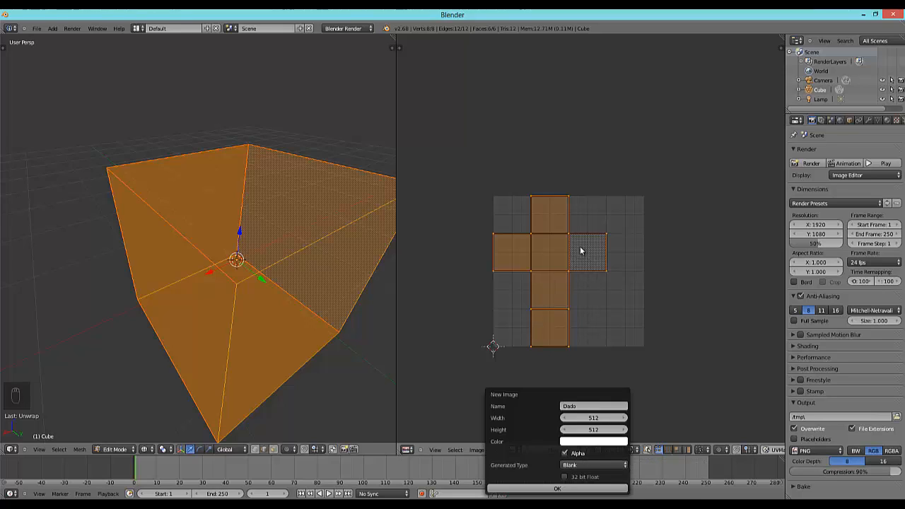
left_click(581, 467)
left_click(581, 466)
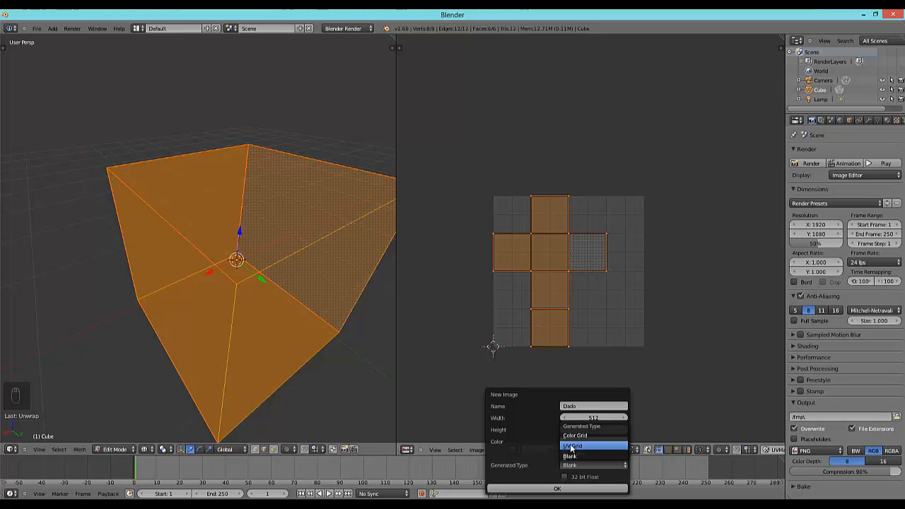
left_click(571, 458)
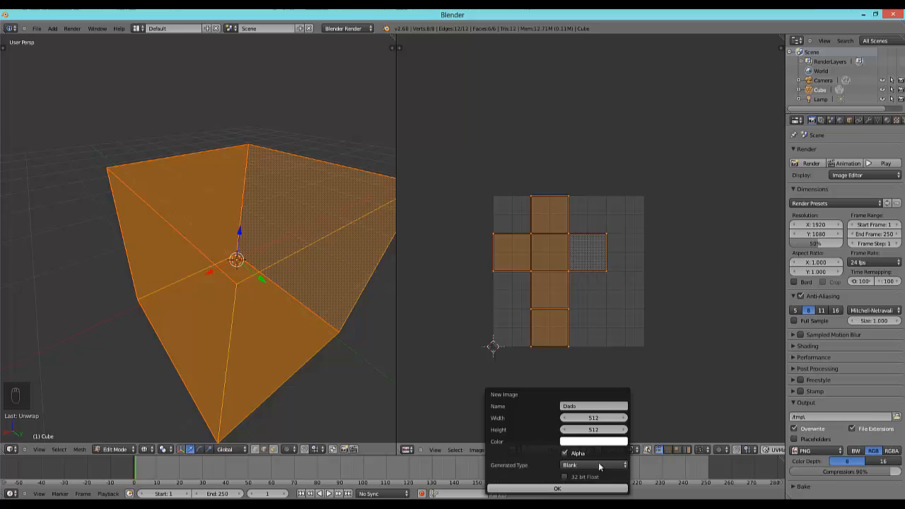
left_click(559, 489)
scroll(556, 312, "down", 1)
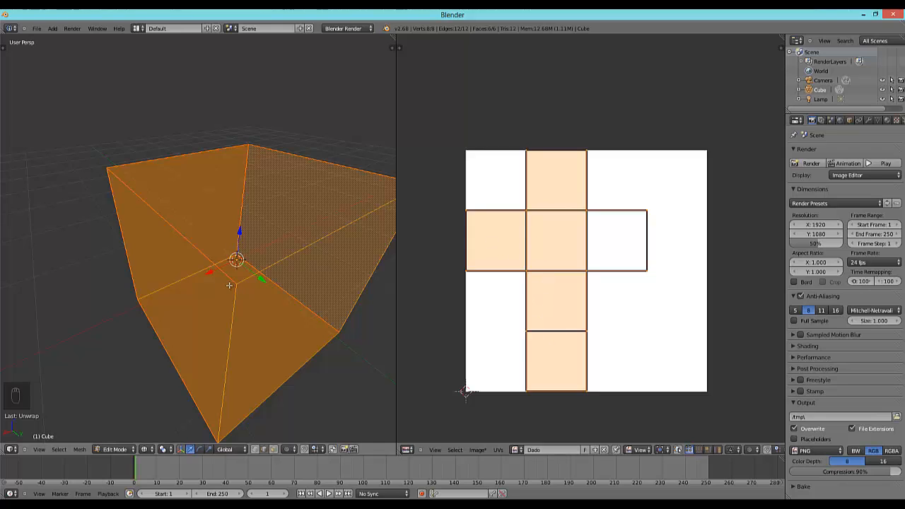
Step: Enable Textured Solid display for the 3D view and switch the cube from wireframe to solid shading
scroll(230, 285, "down", 3)
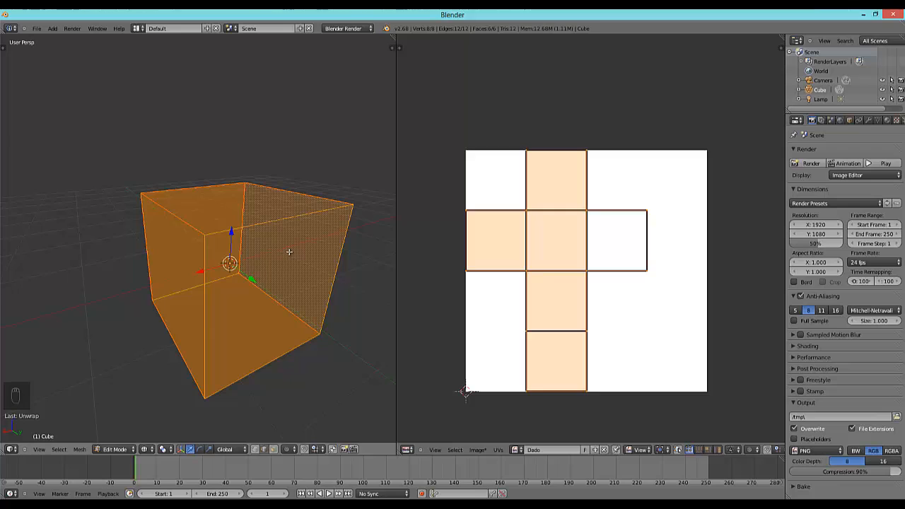
key("n")
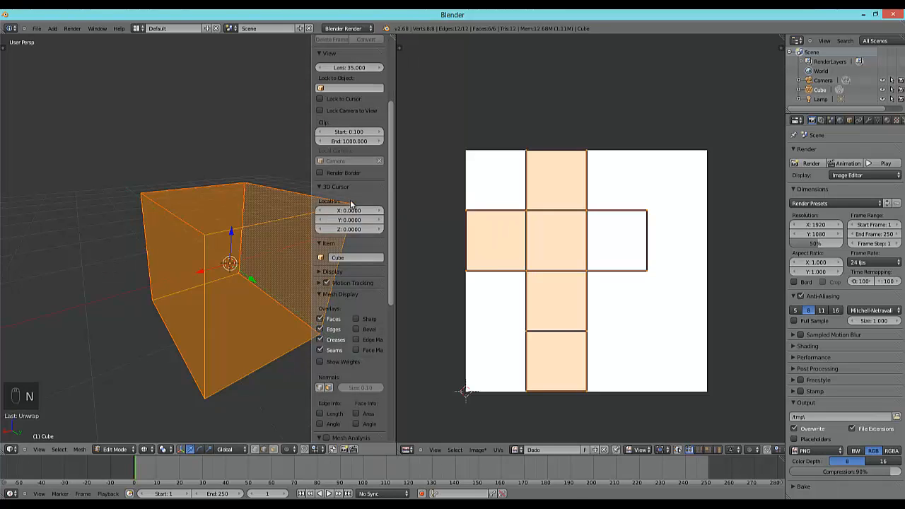
scroll(346, 218, "down", 2)
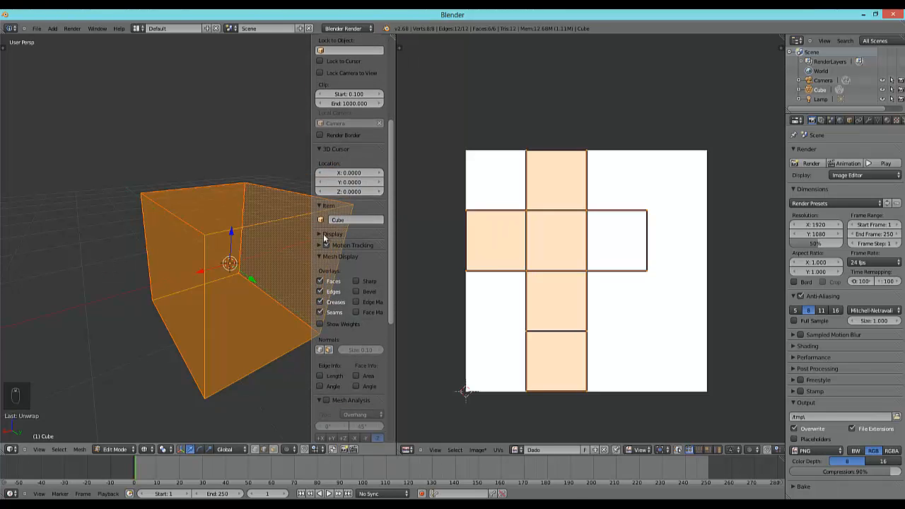
left_click(327, 234)
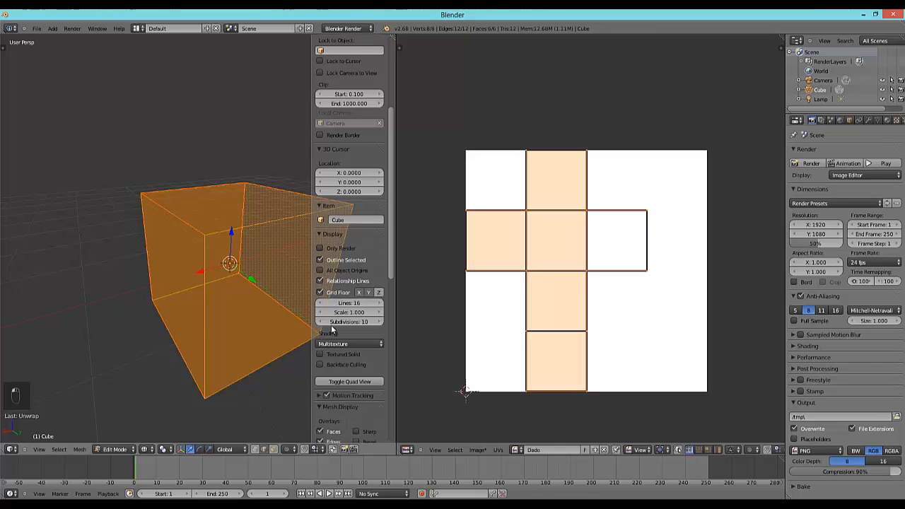
left_click(321, 355)
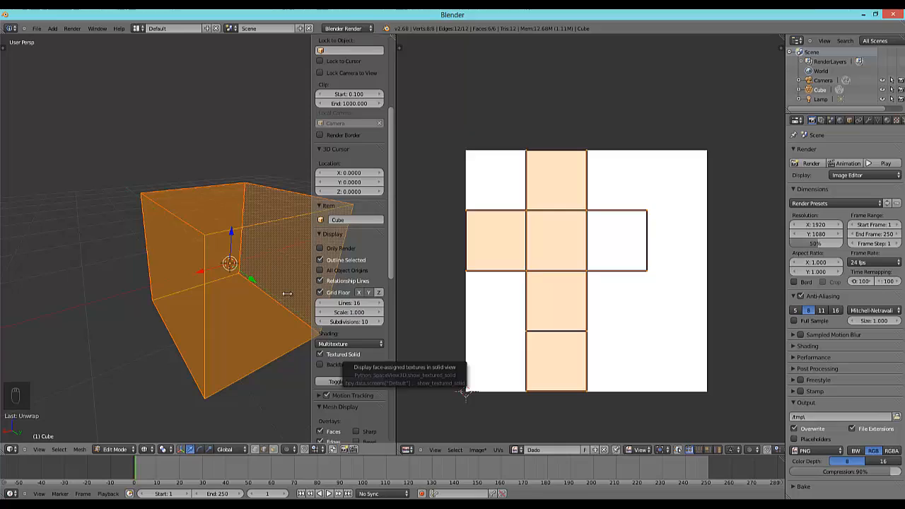
key("z")
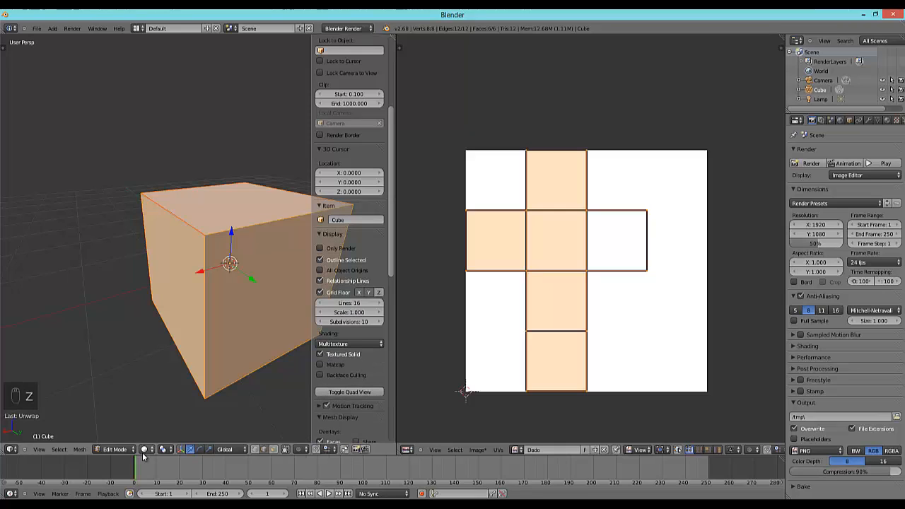
Step: Hide the 3D view's properties sidebar, keeping the cube in Edit Mode with solid shading
left_click(145, 449)
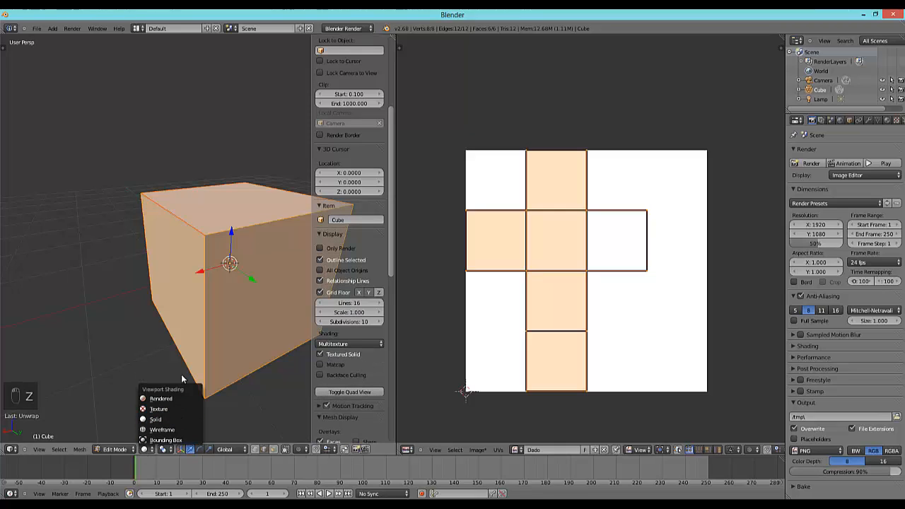
mouse_move(148, 311)
middle_mouse_down()
mouse_move(107, 301)
mouse_move(188, 309)
mouse_move(167, 319)
mouse_move(99, 316)
mouse_move(262, 299)
mouse_move(143, 321)
mouse_move(163, 319)
middle_mouse_up()
key("Tab")
key("Tab")
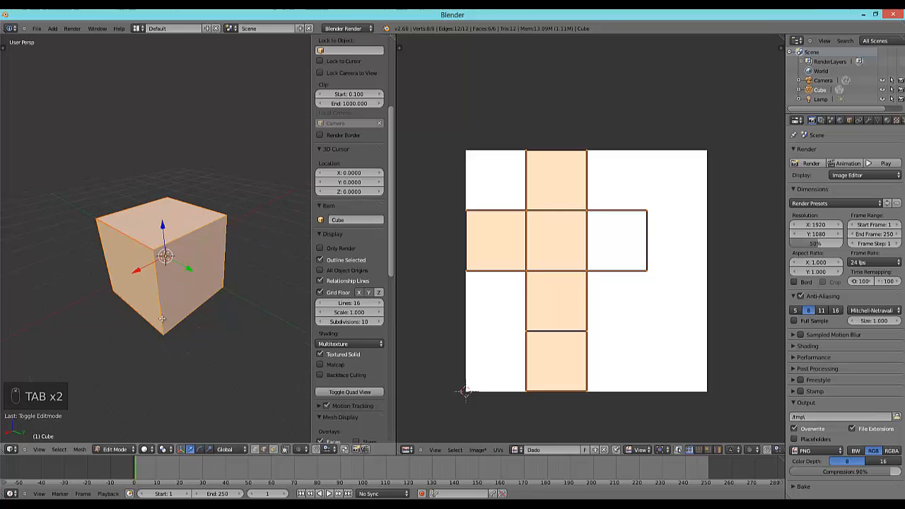
key("n")
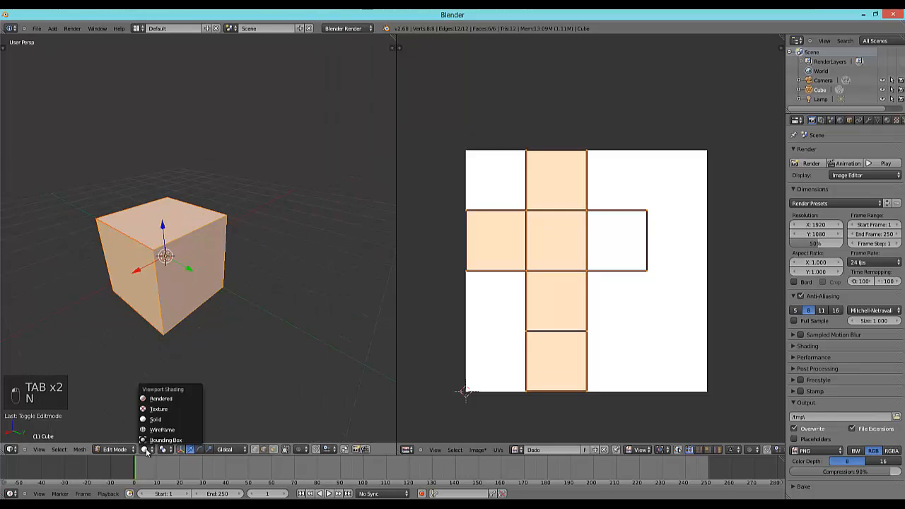
Step: Try Texture viewport shading on the cube and return it to solid shading
left_click(146, 450)
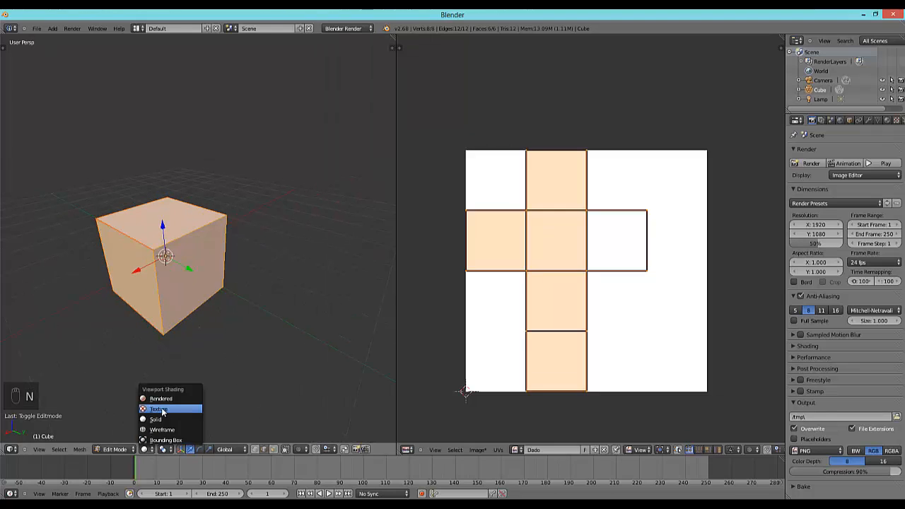
left_click(162, 411)
mouse_move(245, 334)
middle_mouse_down()
mouse_move(154, 323)
mouse_move(276, 323)
mouse_move(114, 319)
middle_mouse_up()
scroll(141, 229, "down", 3)
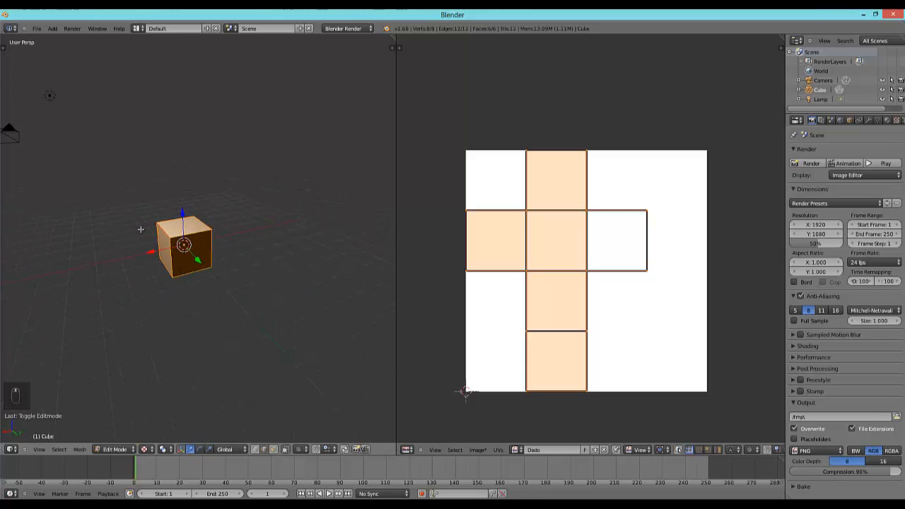
key("z")
key("z")
key("z")
Step: Examine the white image on the cube's faces from several sides
scroll(200, 290, "up", 3)
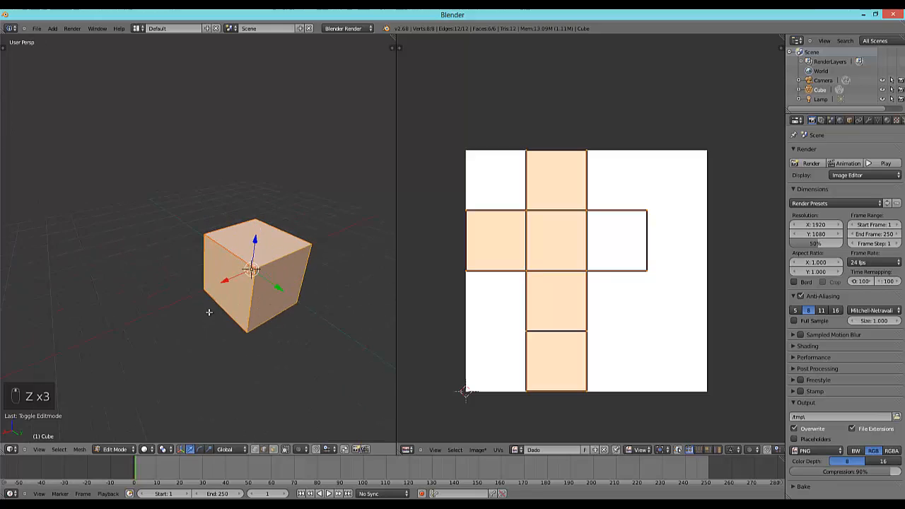
scroll(212, 340, "up", 2)
middle_click_drag(255, 376, 229, 352)
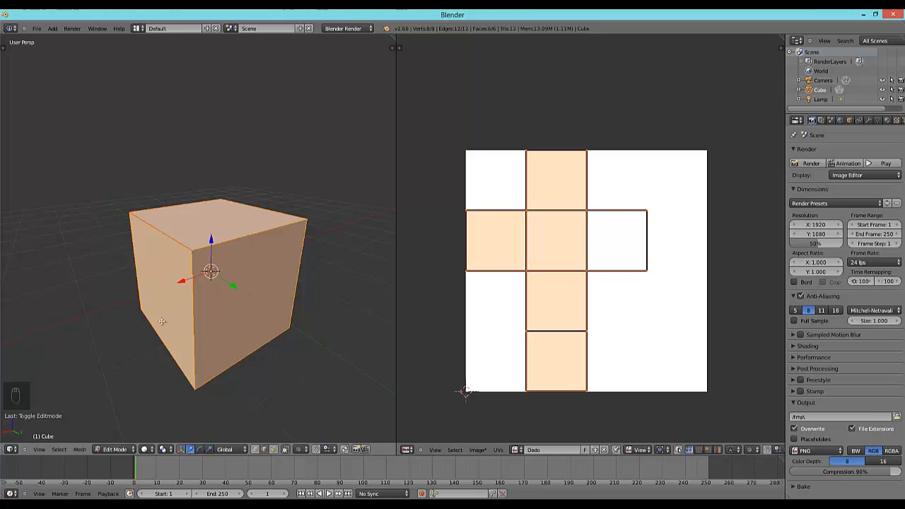
scroll(266, 308, "up", 5)
scroll(283, 306, "down", 7)
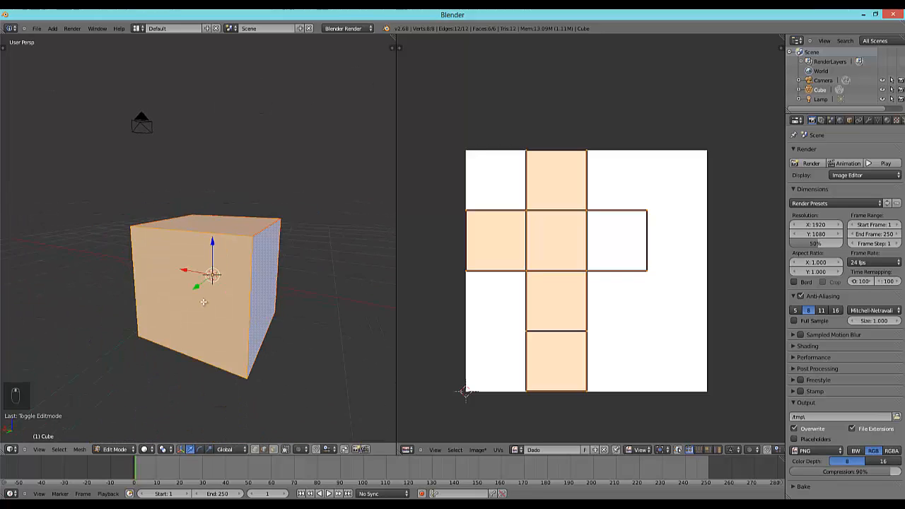
middle_click_drag(288, 306, 349, 309)
Step: Try scaling, rotating and moving the cube's UV layout over the white image, cancelling each transform
scroll(578, 297, "down", 1)
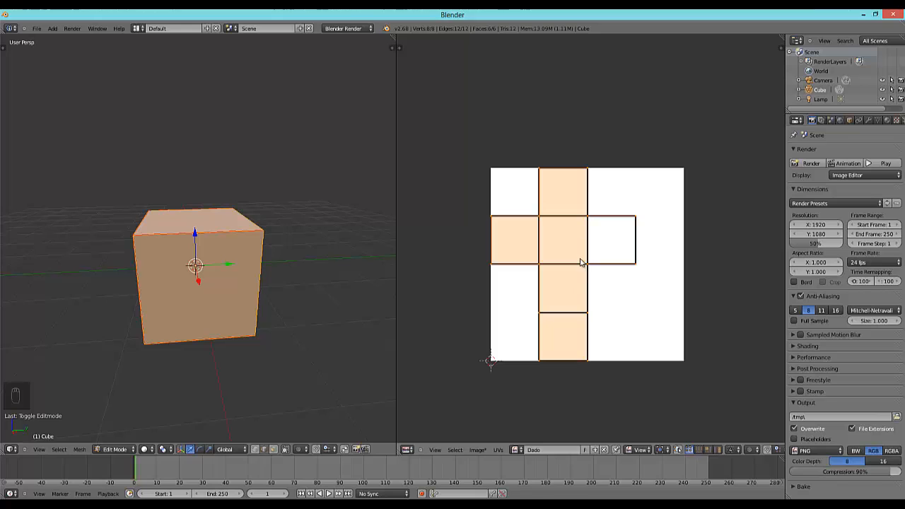
key("s")
right_click(622, 287)
key("r")
right_click(658, 304)
key("g")
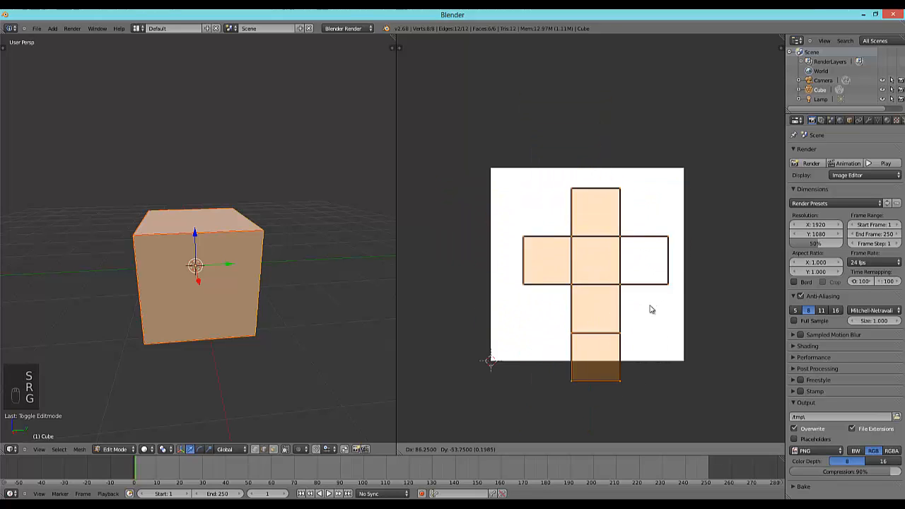
right_click(601, 311)
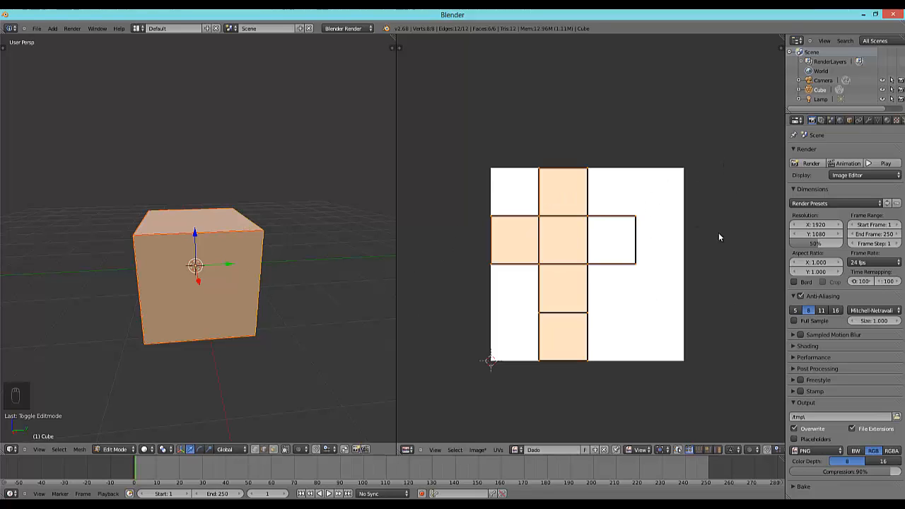
Step: Move the whole UV layout off the white image and undo that move
key("g")
left_click(560, 135)
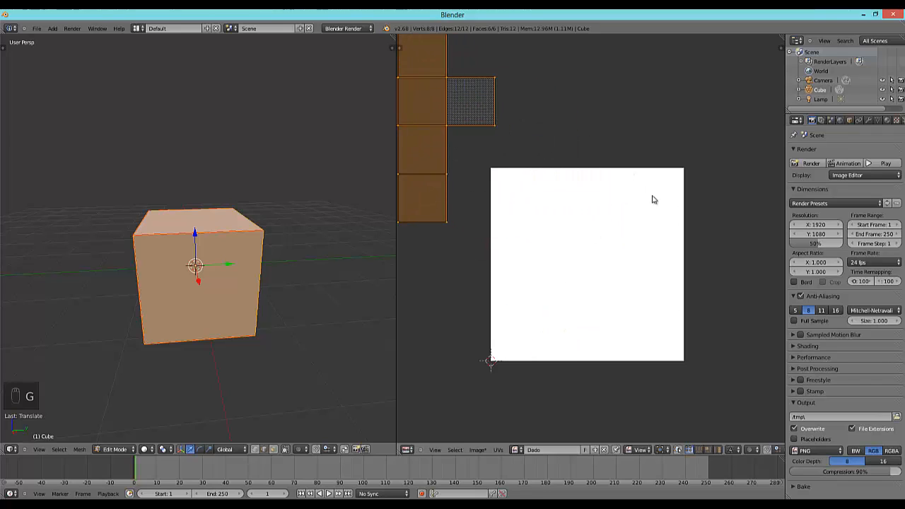
key("g")
right_click(602, 284)
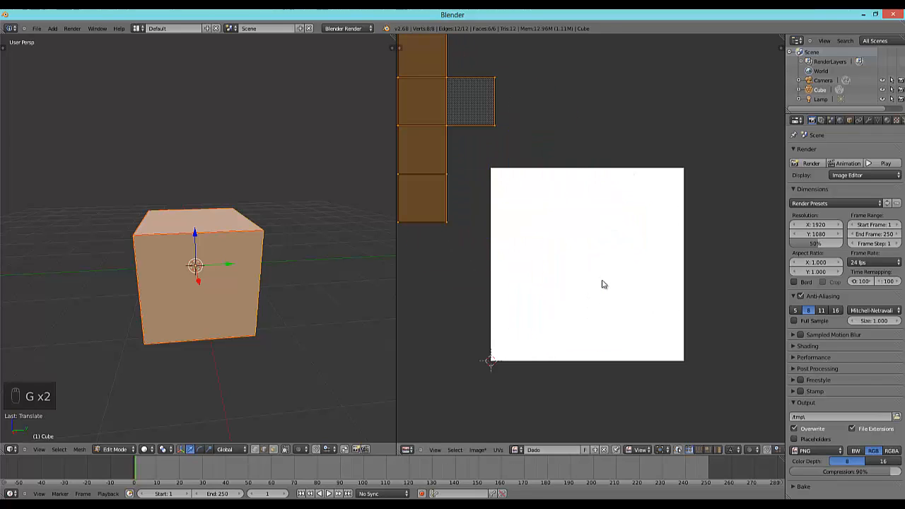
key("ctrl+z")
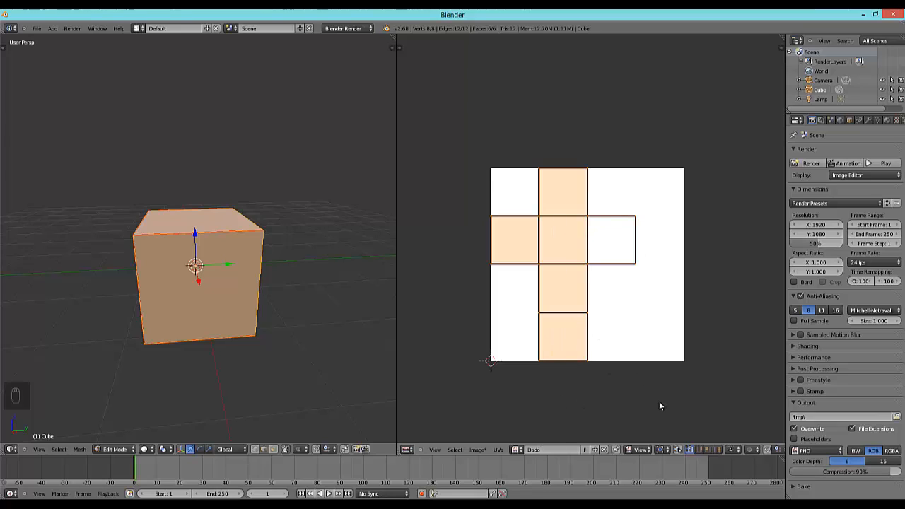
Step: Switch the image editor to Paint mode and show the TexDraw brush settings in its properties sidebar
left_click(639, 450)
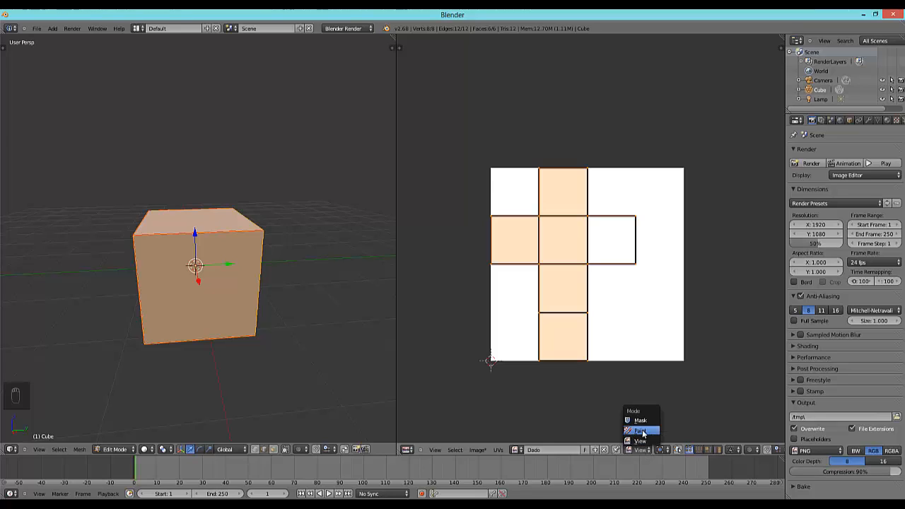
left_click(641, 431)
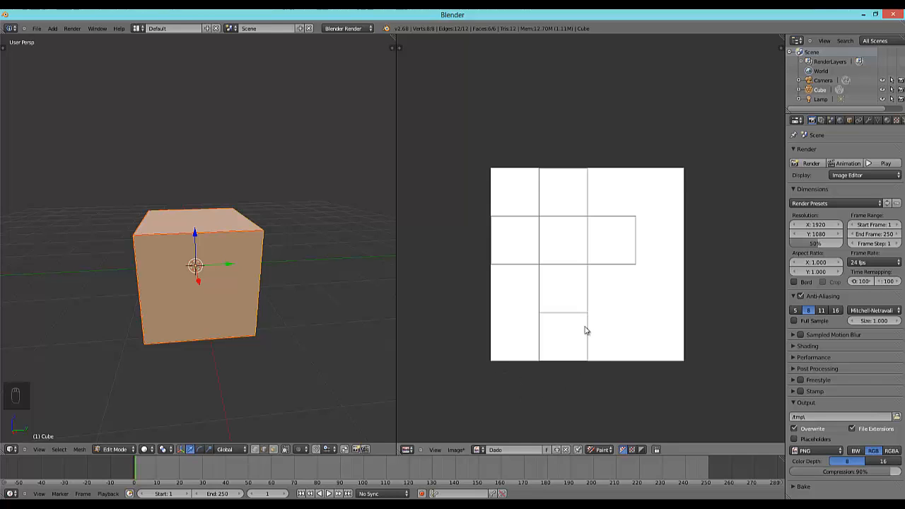
key("t")
key("t")
key("n")
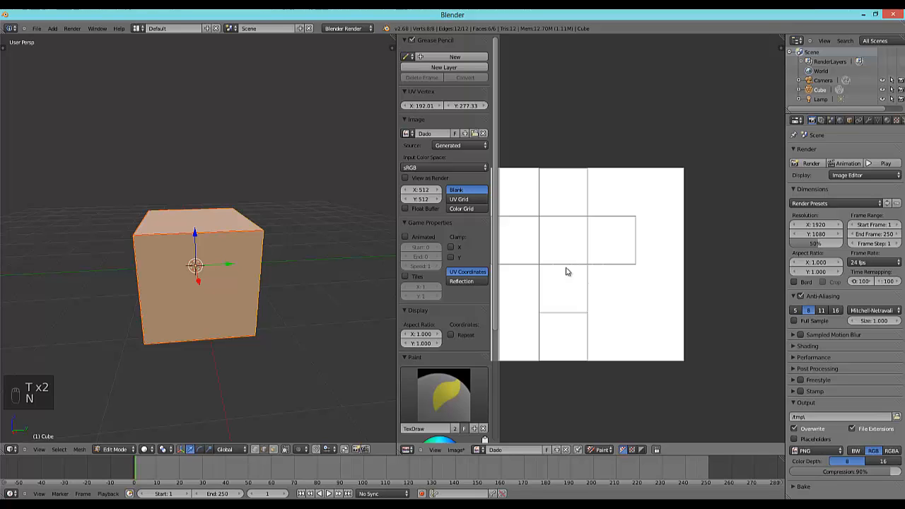
scroll(439, 238, "down", 4)
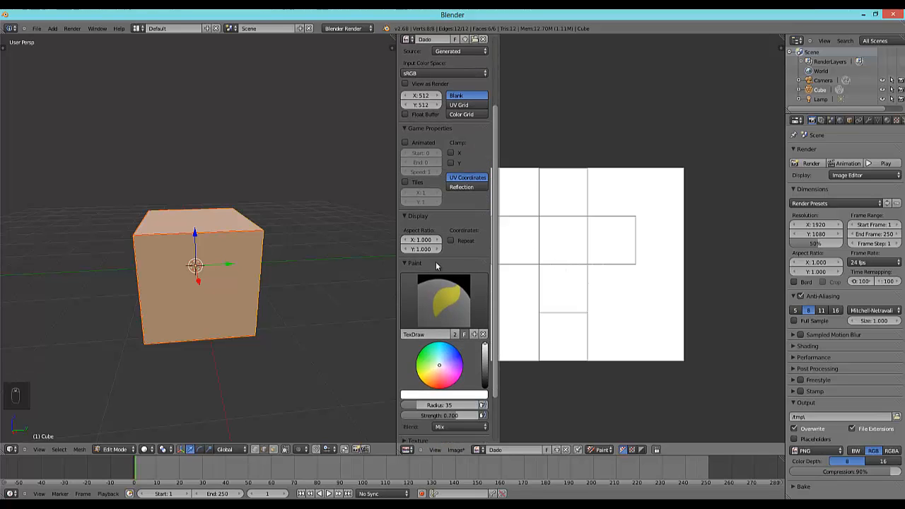
Step: Choose the TexDraw brush for image painting and set its colour to black
scroll(436, 266, "down", 1)
scroll(417, 244, "down", 2)
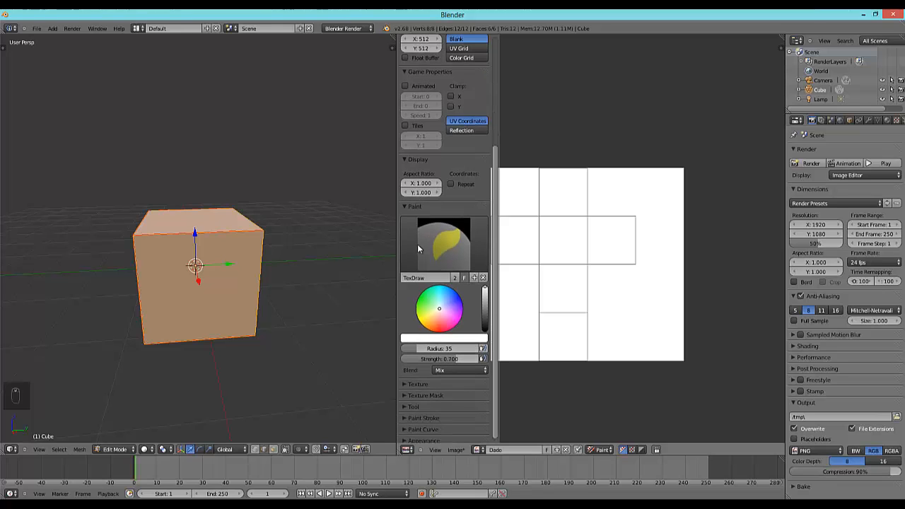
left_click(440, 241)
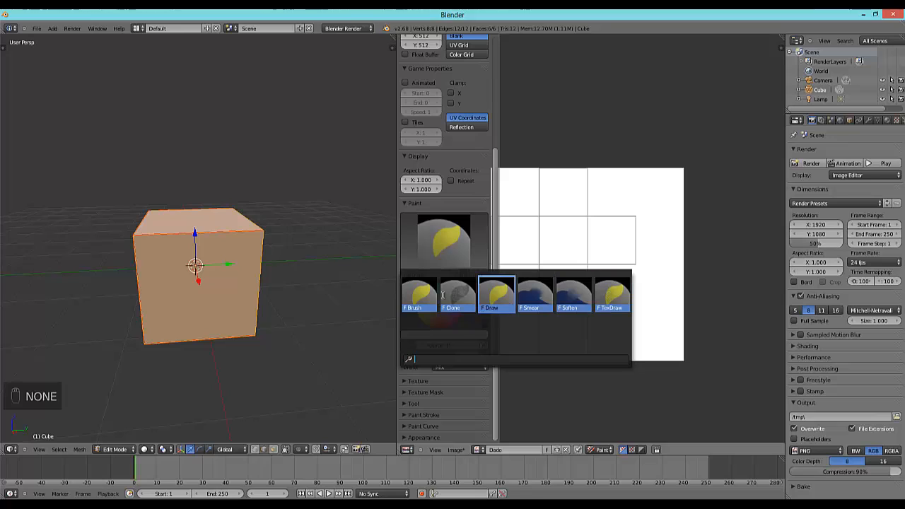
left_click(612, 296)
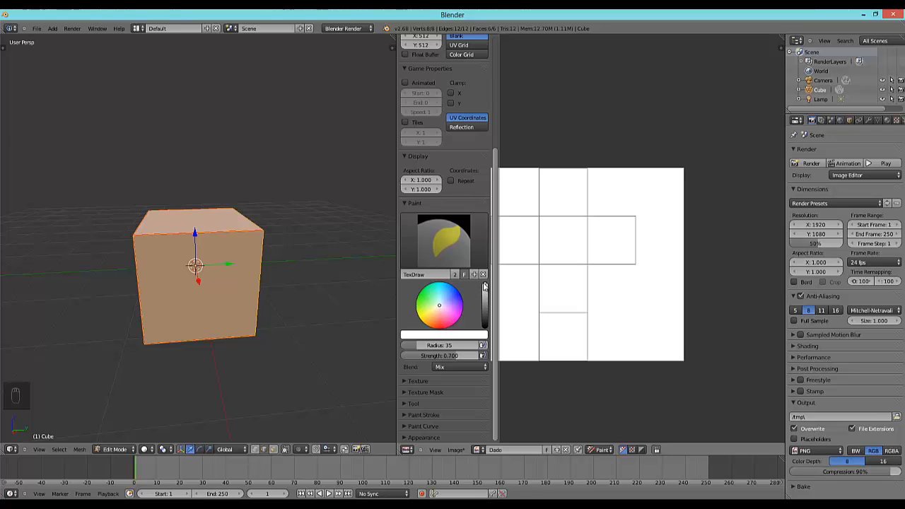
left_click_drag(485, 286, 484, 341)
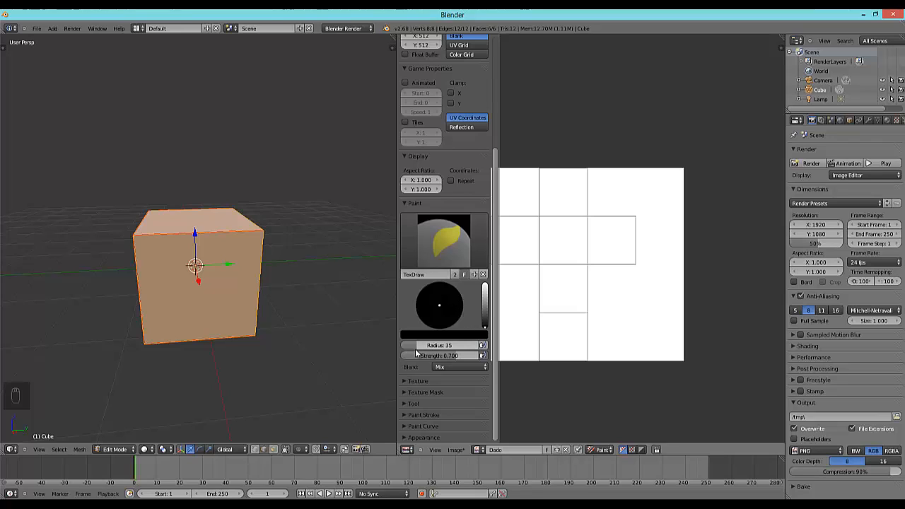
Step: Set the brush radius to 133, raise it to 200, and try resizing the brush interactively over the image editor
left_click_drag(416, 347, 420, 347)
left_click(415, 347)
type("133")
key("Return")
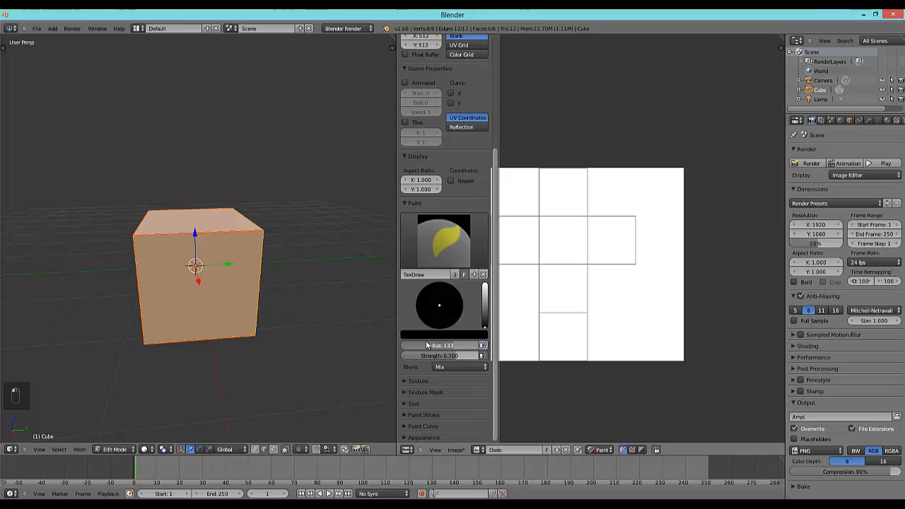
left_click(433, 345)
type("200")
key("Return")
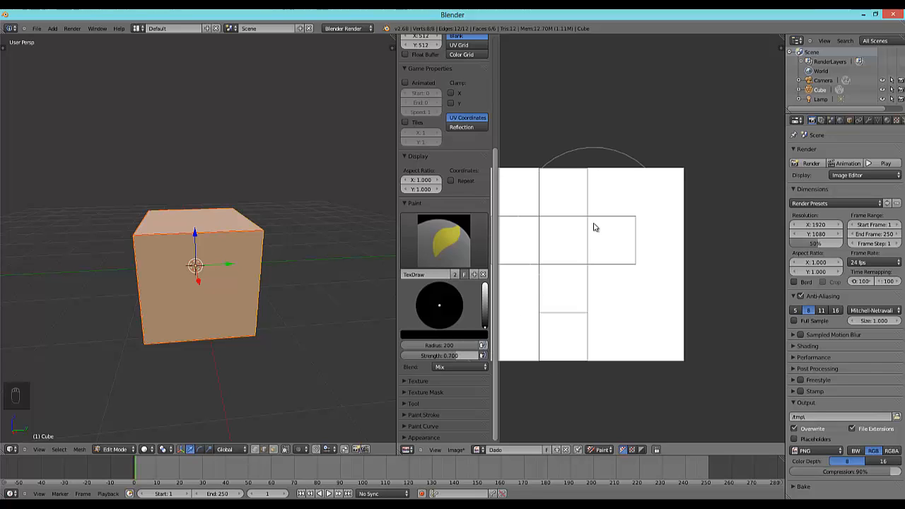
key("f")
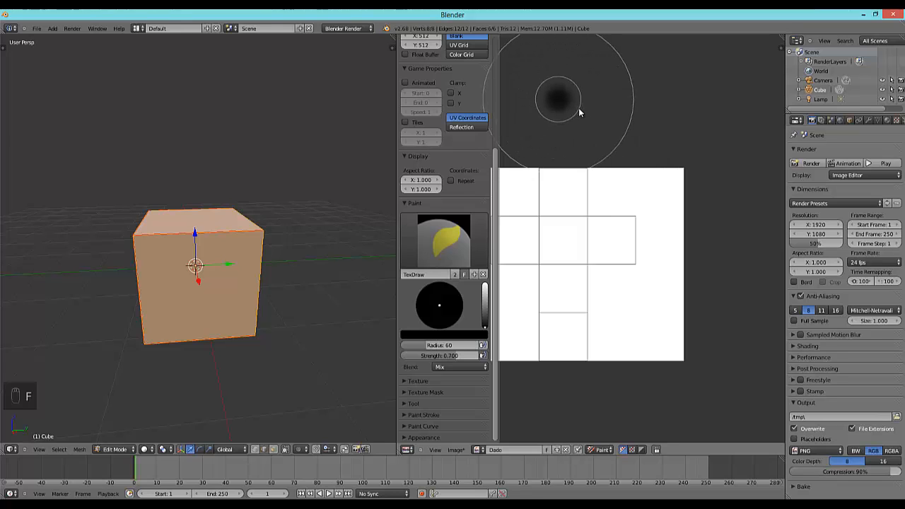
right_click(622, 128)
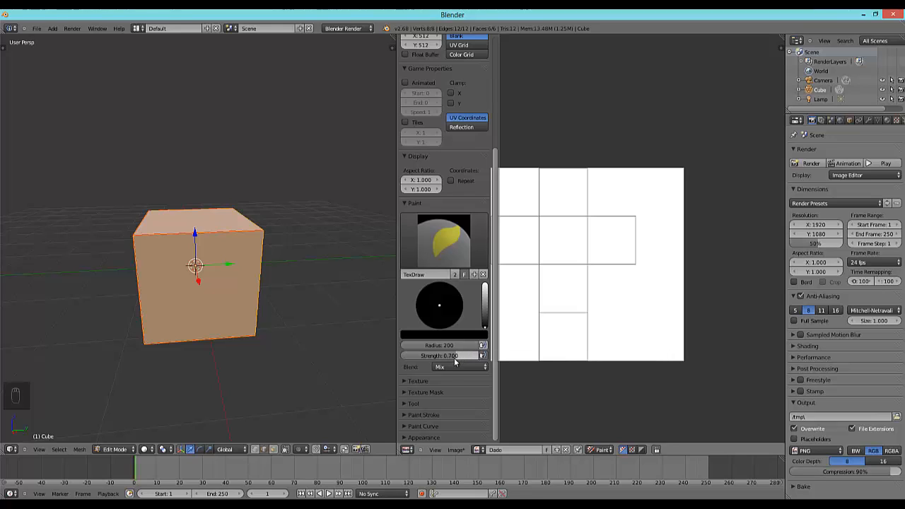
Step: Set the brush strength to 1.000 and try the interactive strength control in the image editor
left_click(417, 353)
type("0")
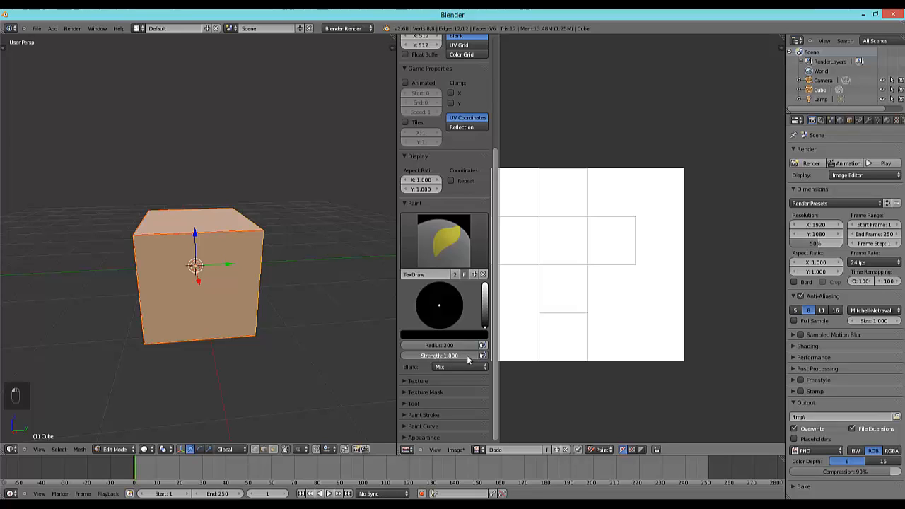
key("Return")
left_click_drag(329, 359, 479, 362)
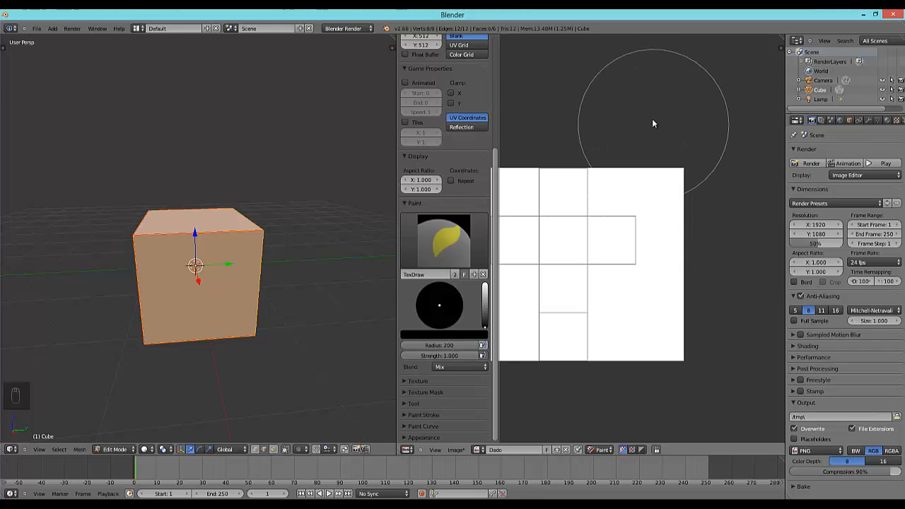
key("shift+f")
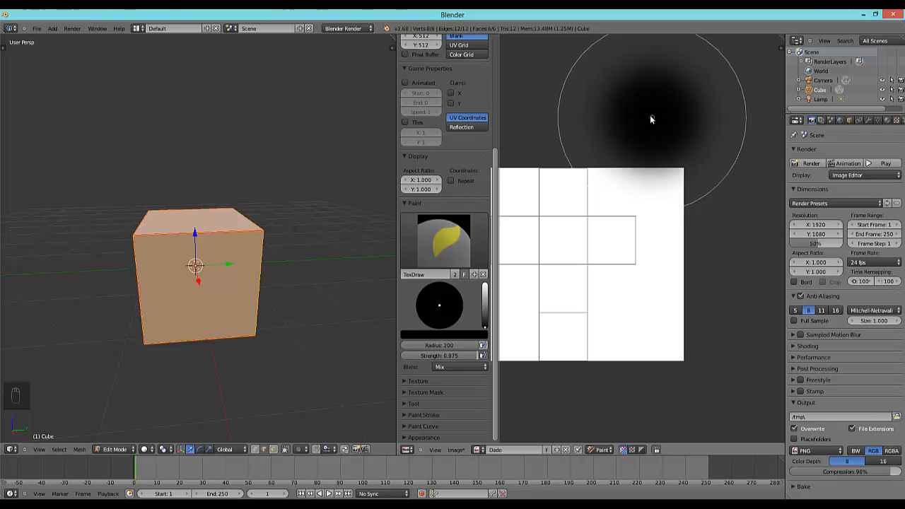
left_click(596, 204)
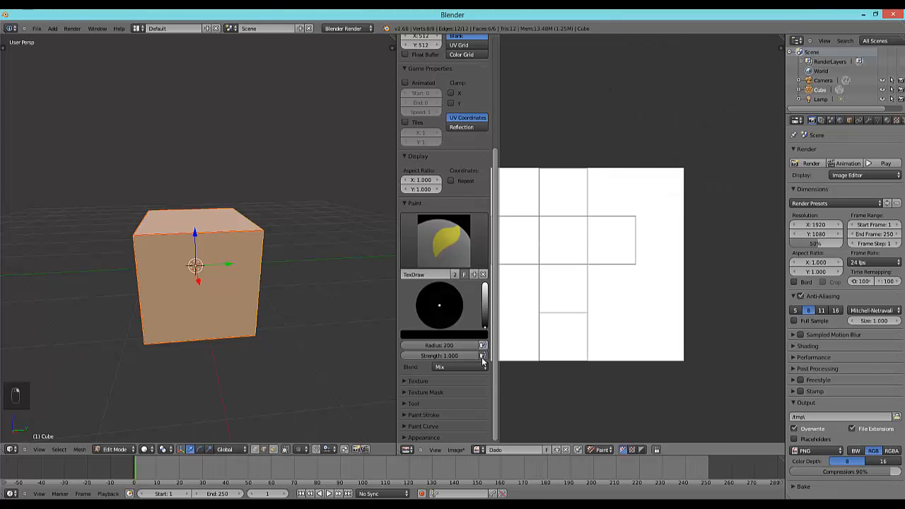
Step: Reduce the brush radius to 25 and paint one black dot in the centre of the UV layout's middle face
key("f")
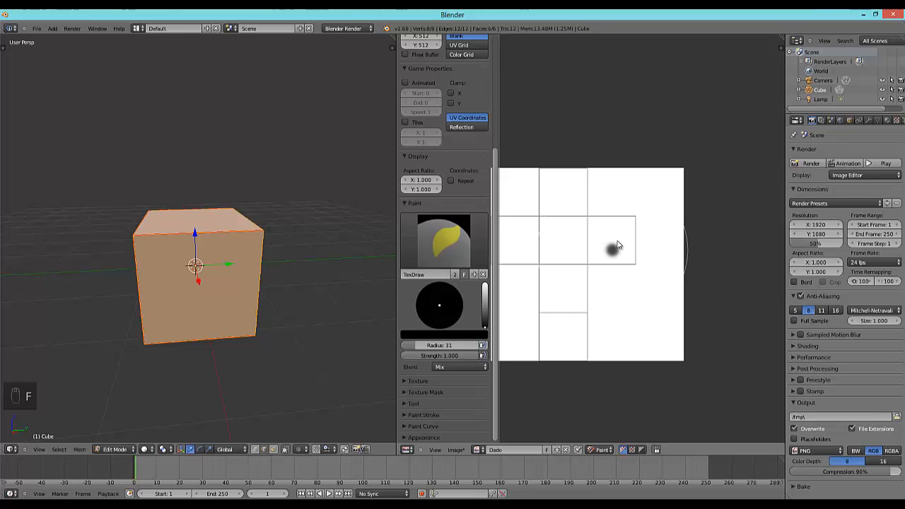
left_click(615, 244)
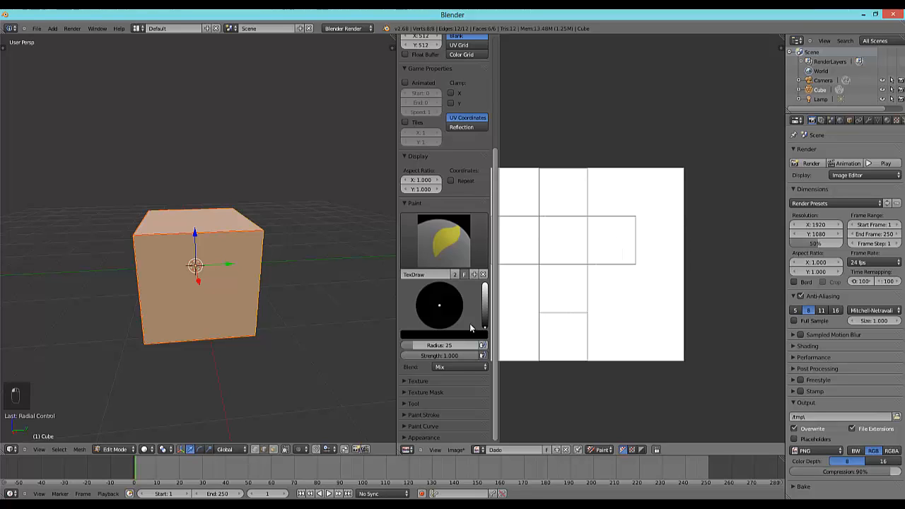
scroll(590, 249, "down", 2)
scroll(601, 255, "up", 4)
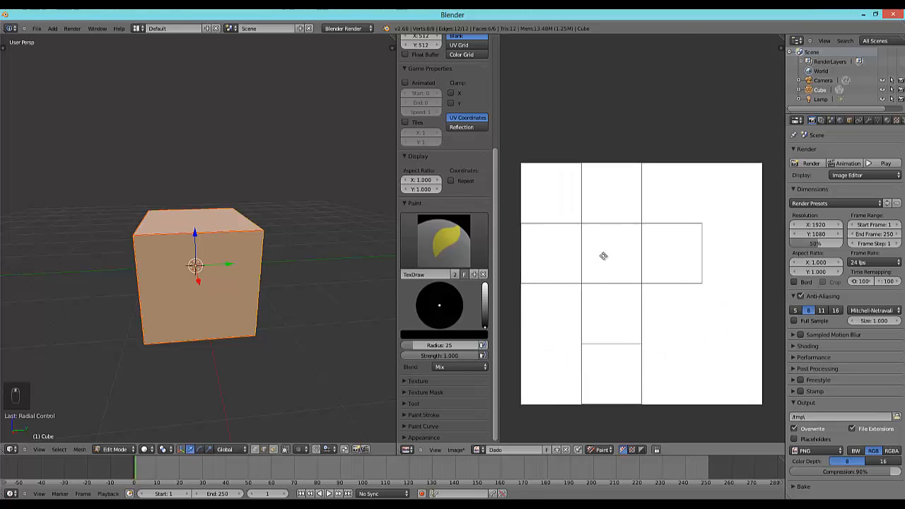
scroll(627, 249, "up", 1)
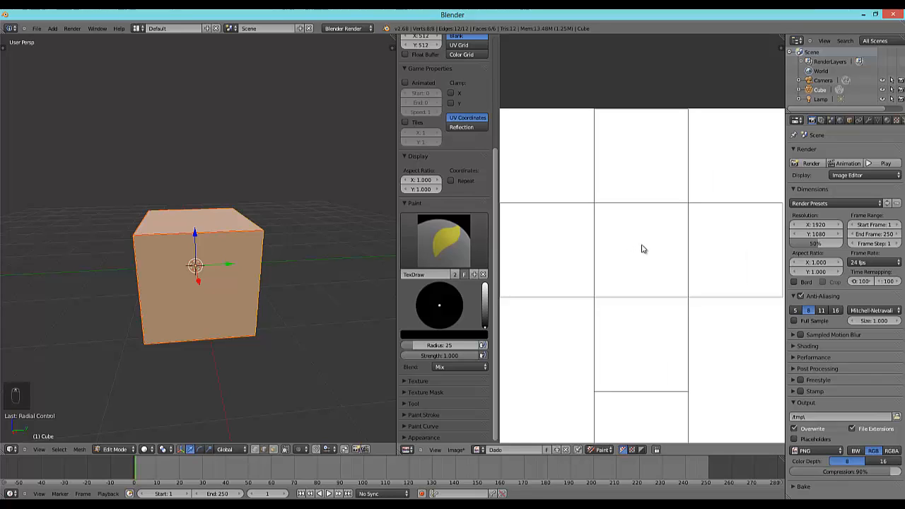
left_click_drag(643, 249, 638, 250)
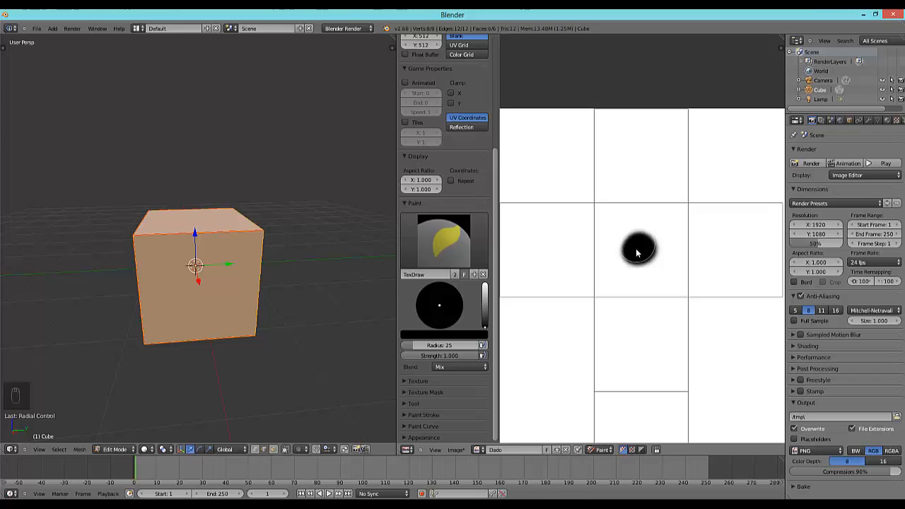
Step: Paint two diagonal dots on the face directly below the one-dot face and three diagonal dots on the lowest face
scroll(615, 246, "down", 2)
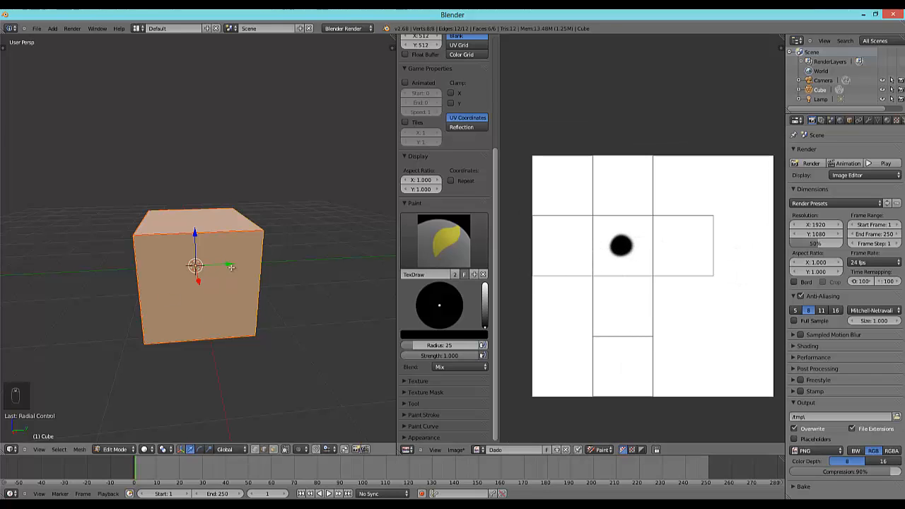
middle_click_drag(152, 277, 226, 301)
scroll(160, 288, "down", 3)
scroll(190, 350, "up", 4)
middle_click_drag(189, 351, 222, 345)
scroll(265, 344, "down", 2)
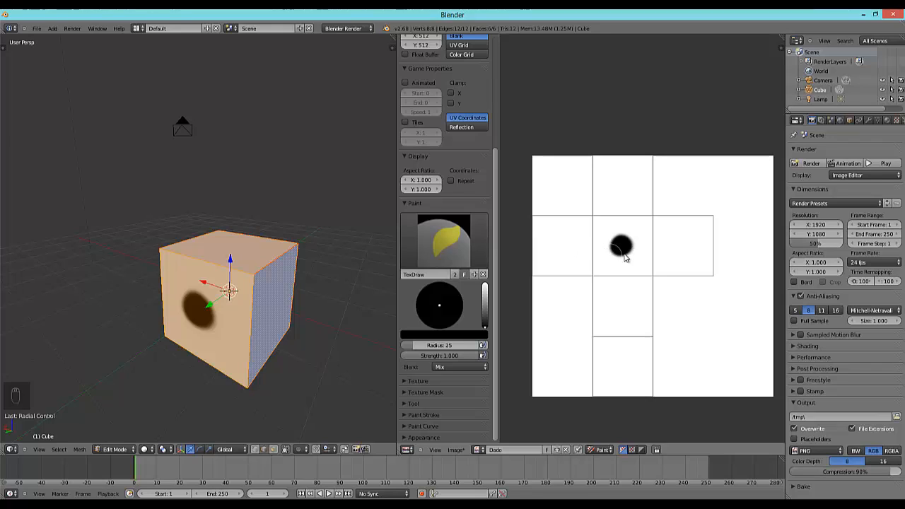
left_click(610, 294)
left_click(633, 316)
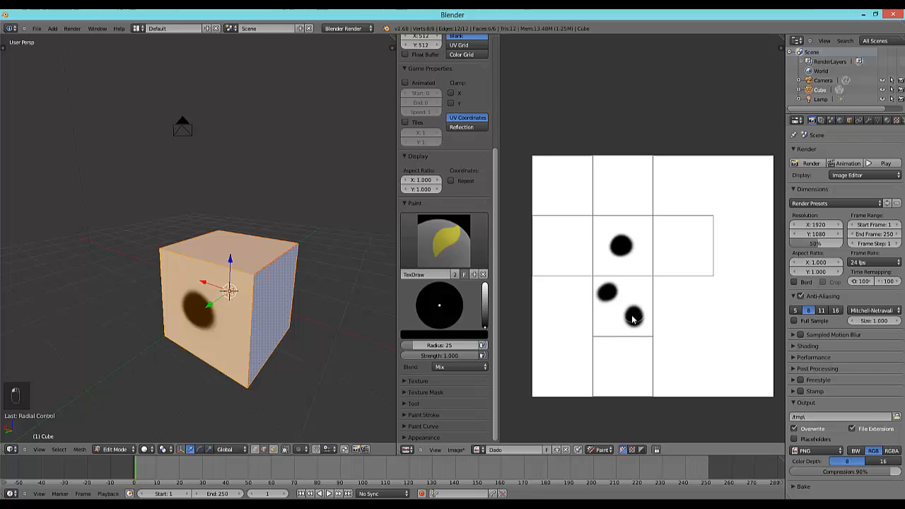
left_click(603, 351)
left_click(619, 369)
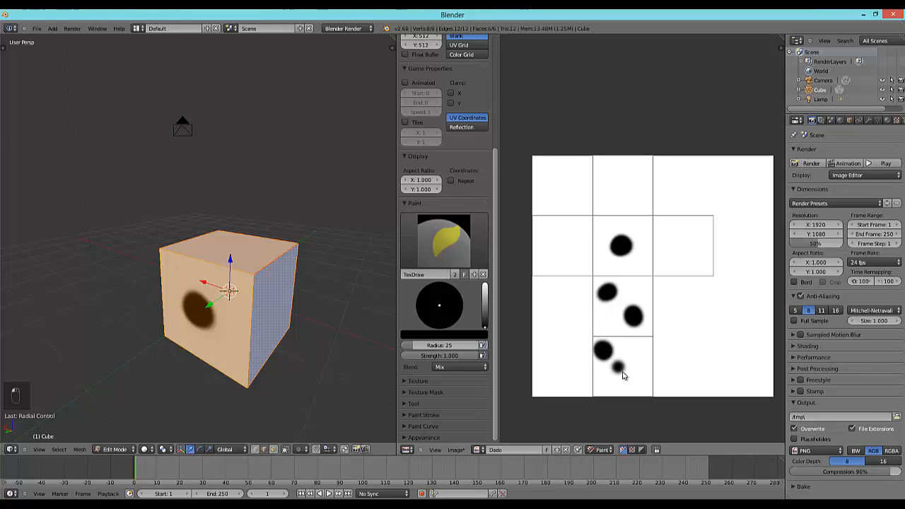
left_click(640, 384)
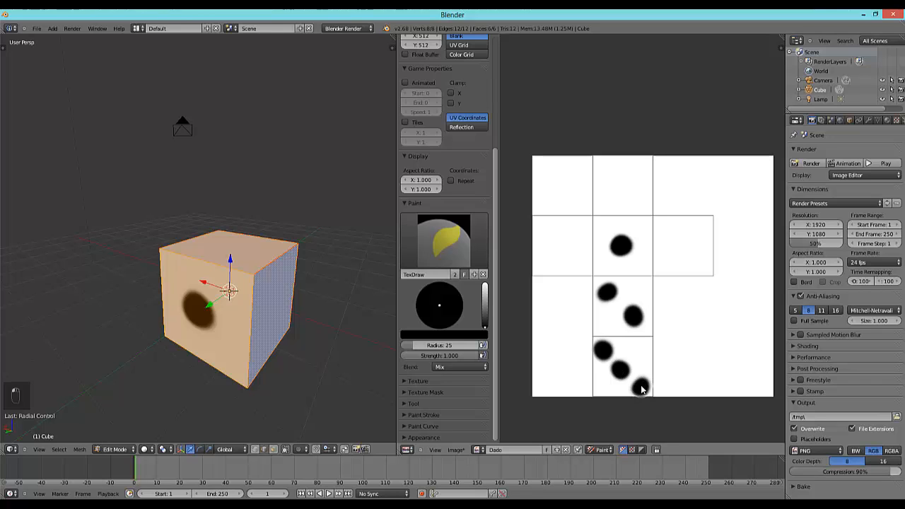
Step: Paint four dots, one near each corner, on the UV face to the right of the one-dot face
scroll(638, 384, "down", 2)
middle_click_drag(303, 273, 144, 300)
mouse_move(276, 297)
middle_mouse_down()
mouse_move(212, 269)
mouse_move(191, 219)
mouse_move(279, 285)
mouse_move(319, 290)
mouse_move(309, 222)
mouse_move(289, 301)
mouse_move(272, 311)
middle_mouse_up()
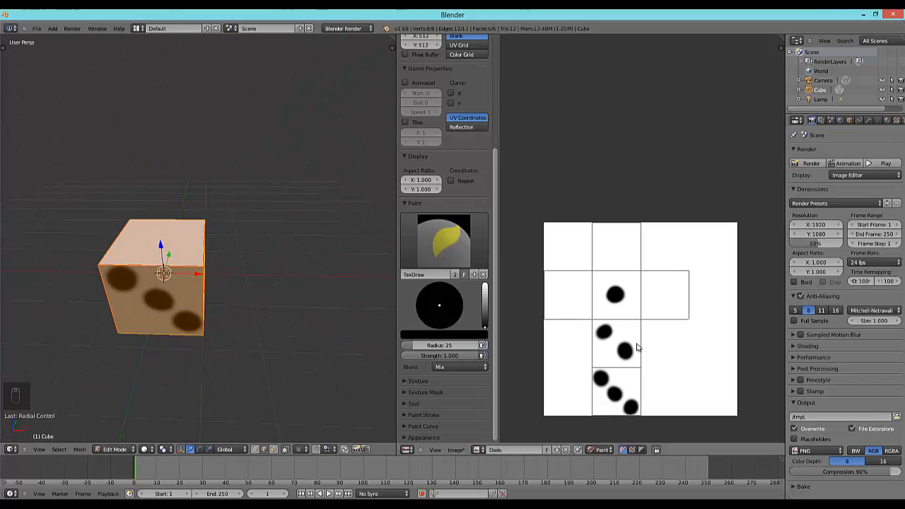
left_click(651, 281)
left_click(675, 282)
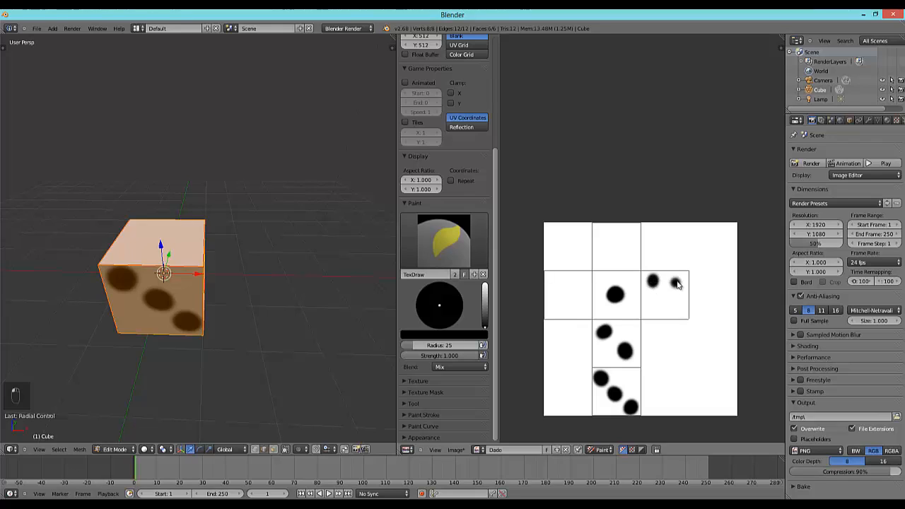
left_click(676, 308)
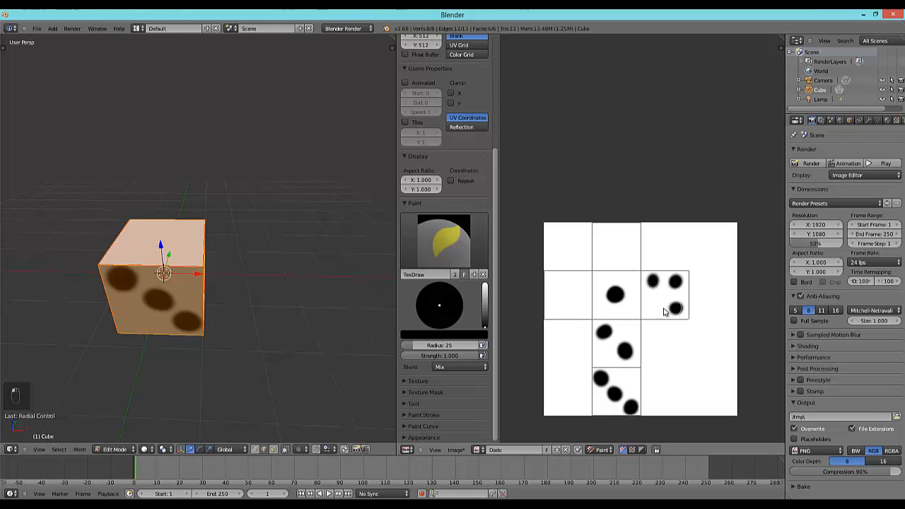
left_click(652, 310)
Step: Paint five dots, four near the corners and one central, on the UV face left of the one-dot face
left_click(581, 281)
left_click(569, 292)
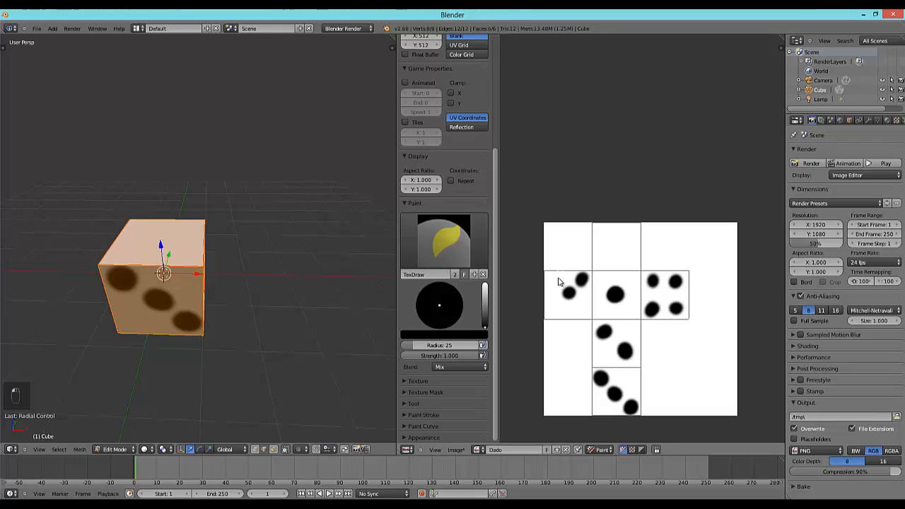
left_click(556, 281)
left_click(556, 311)
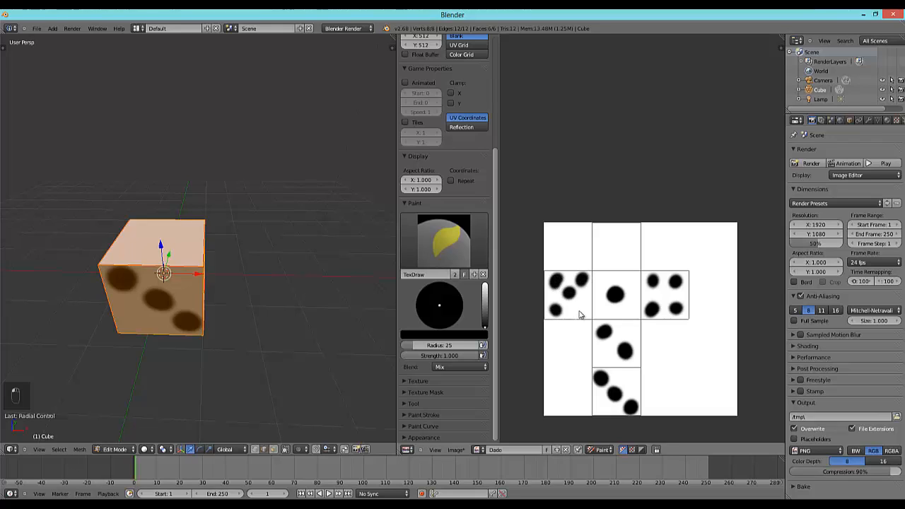
left_click(578, 309)
Step: Paint six dots in two vertical columns of three on the uppermost face of the UV layout
left_click(599, 231)
left_click(599, 248)
left_click(600, 262)
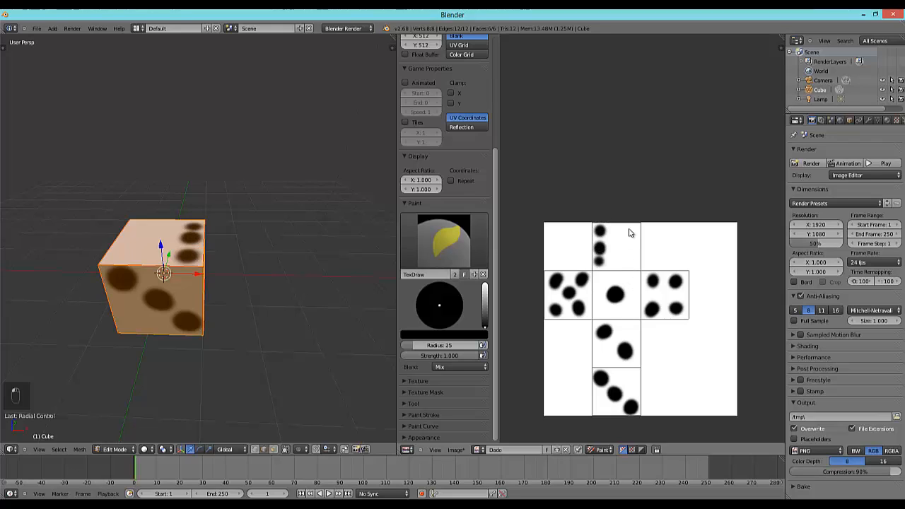
left_click(630, 229)
left_click(630, 247)
left_click(630, 263)
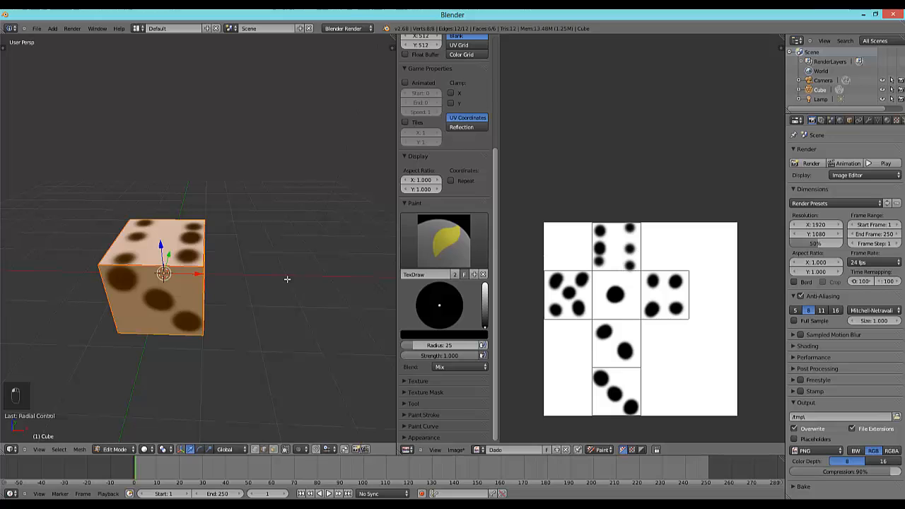
Step: Return the cube to Object Mode and switch the image editor to View mode
middle_click_drag(245, 327, 212, 279)
key("Tab")
scroll(313, 289, "down", 2)
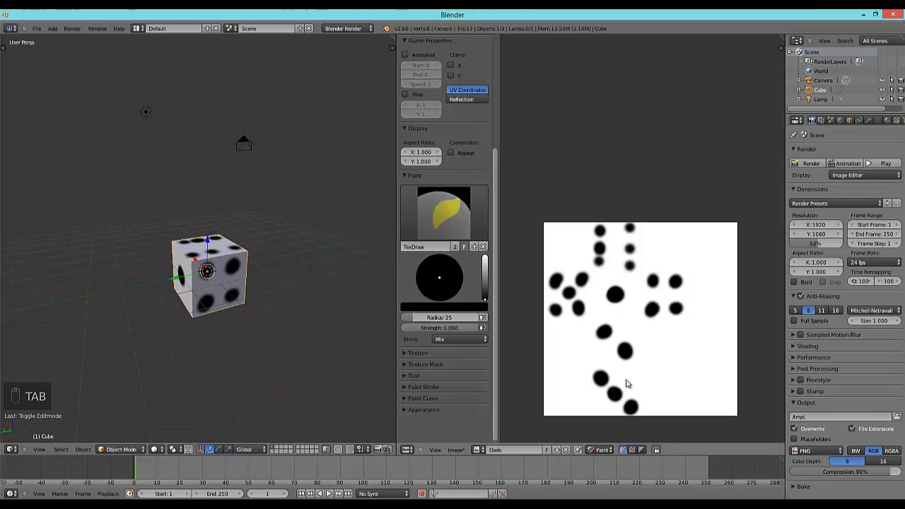
left_click(605, 453)
left_click(602, 438)
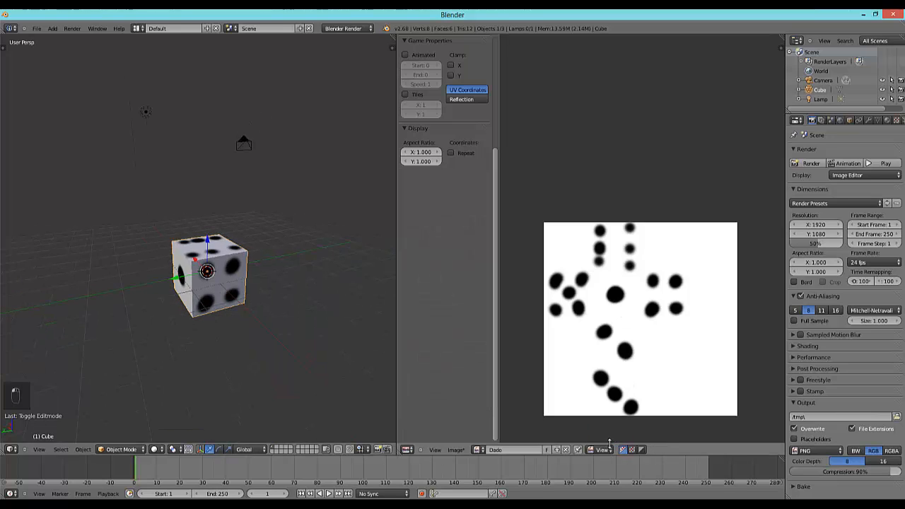
Step: Hide the image editor's properties sidebar
scroll(636, 307, "down", 2)
scroll(594, 300, "up", 2)
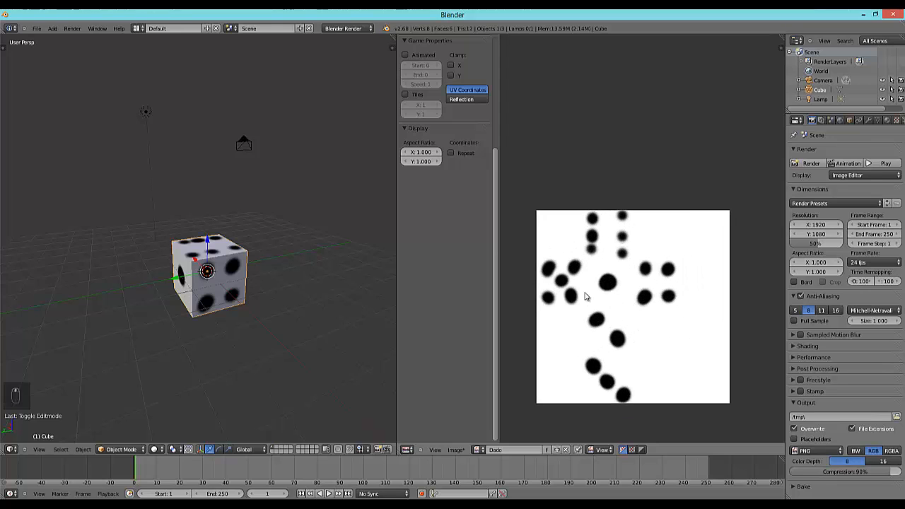
key("n")
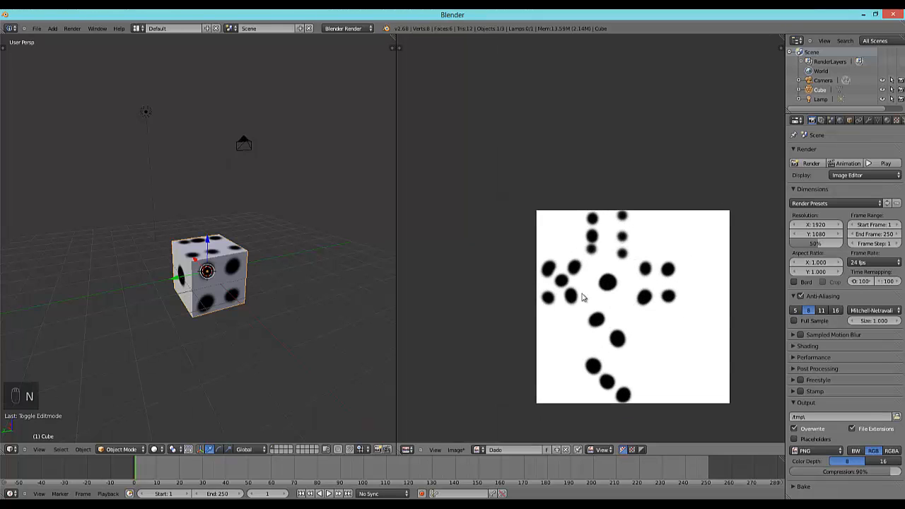
Step: Examine the painted die texture, its saving and packing options, and the dotted faces of the cube
scroll(588, 309, "down", 1)
middle_click_drag(555, 262, 541, 256)
middle_click_drag(563, 234, 591, 199)
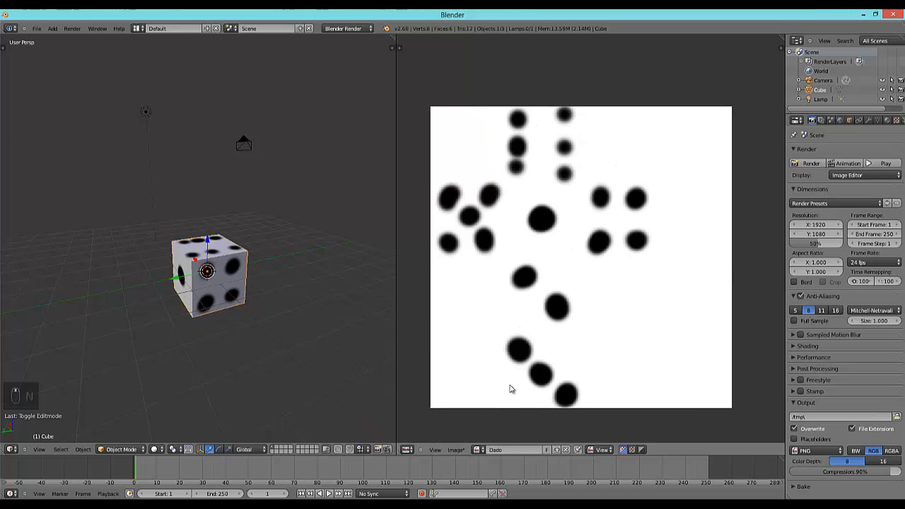
left_click(456, 449)
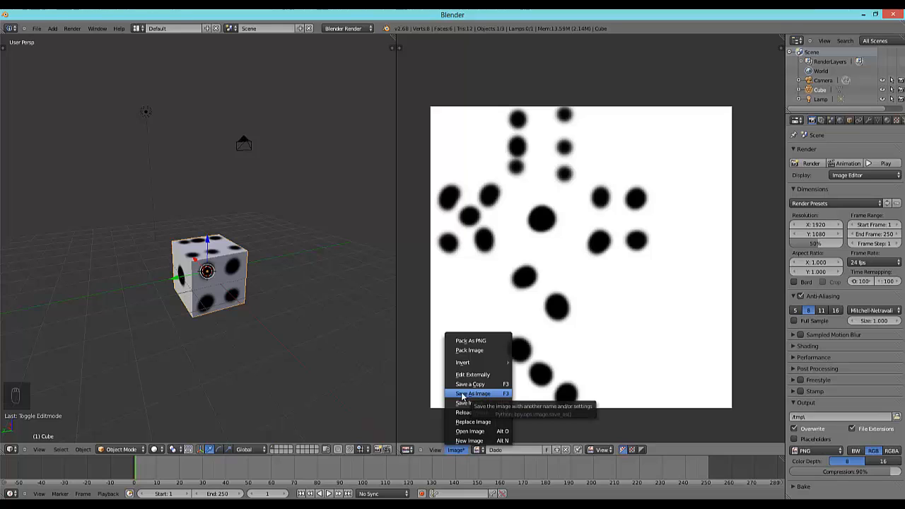
left_click(468, 342)
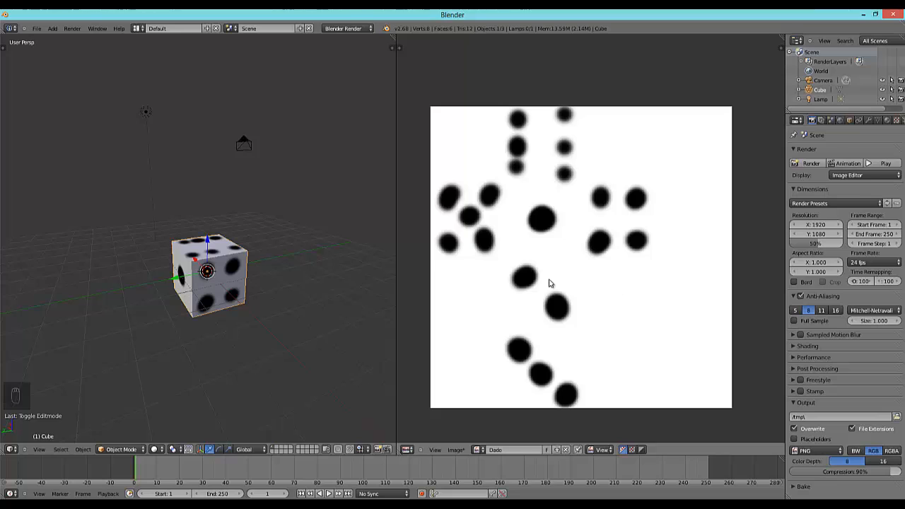
scroll(550, 283, "down", 2)
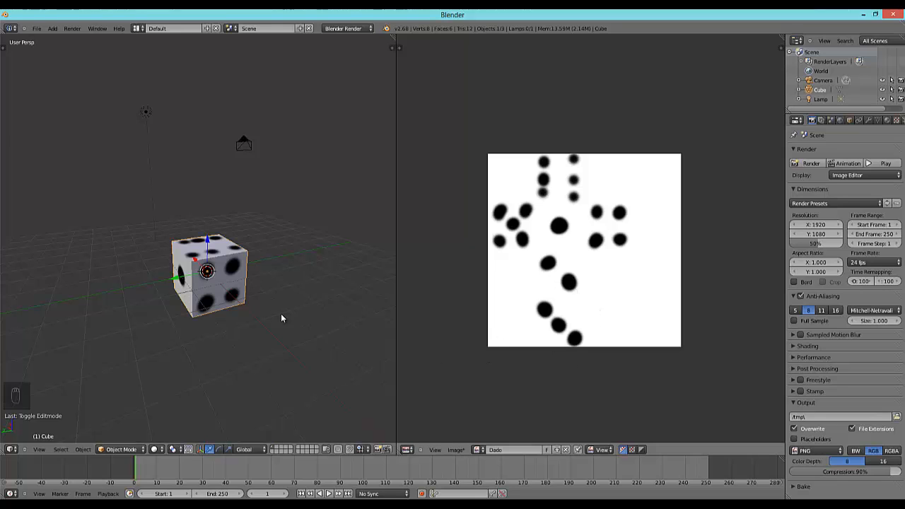
middle_click_drag(215, 315, 198, 283)
scroll(197, 278, "up", 3)
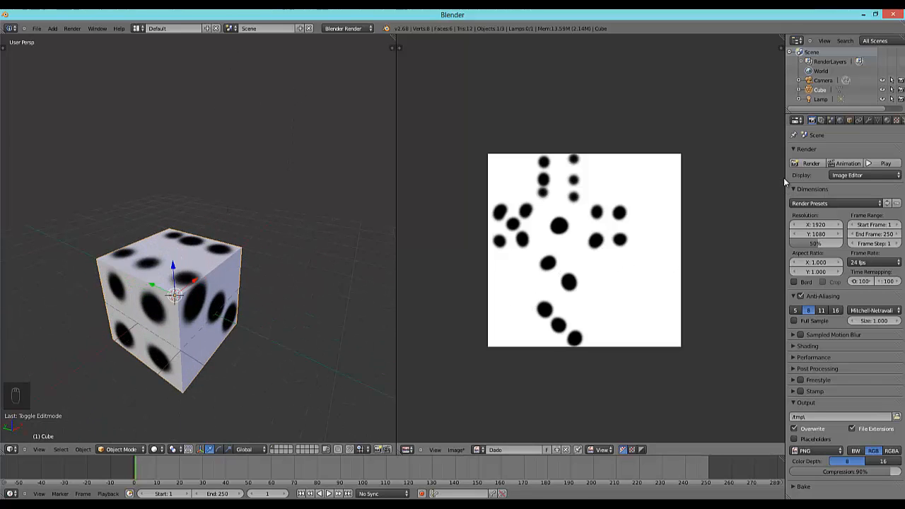
Step: Widen the properties editor and create a new material named Dado for the cube
left_click_drag(784, 180, 737, 182)
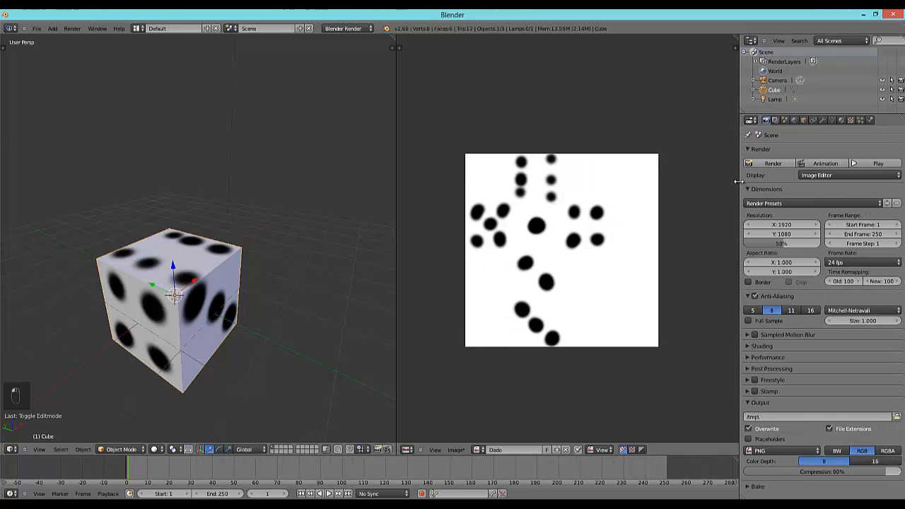
left_click(841, 120)
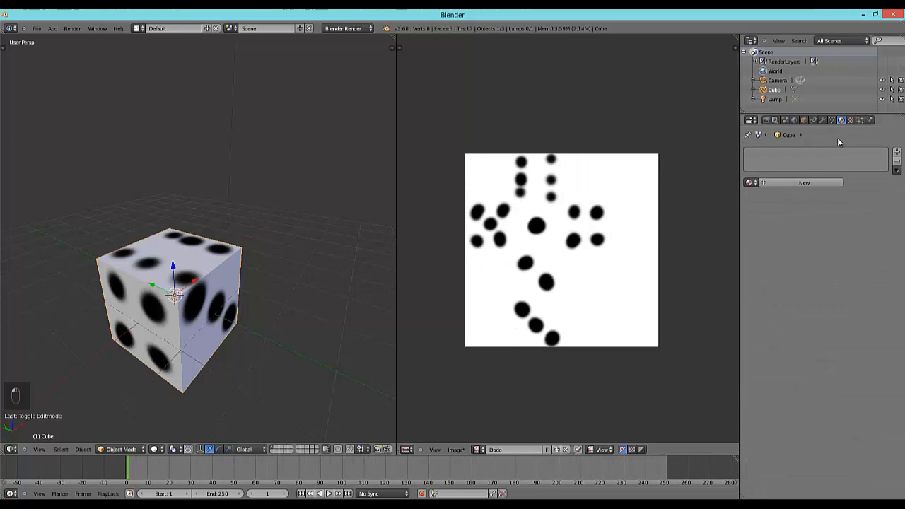
left_click(805, 183)
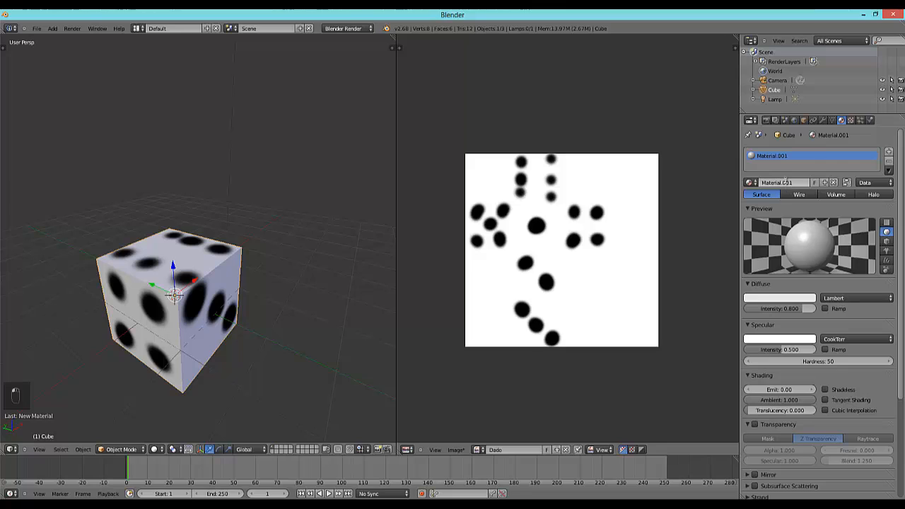
left_click(785, 182)
type("Dado")
key("Return")
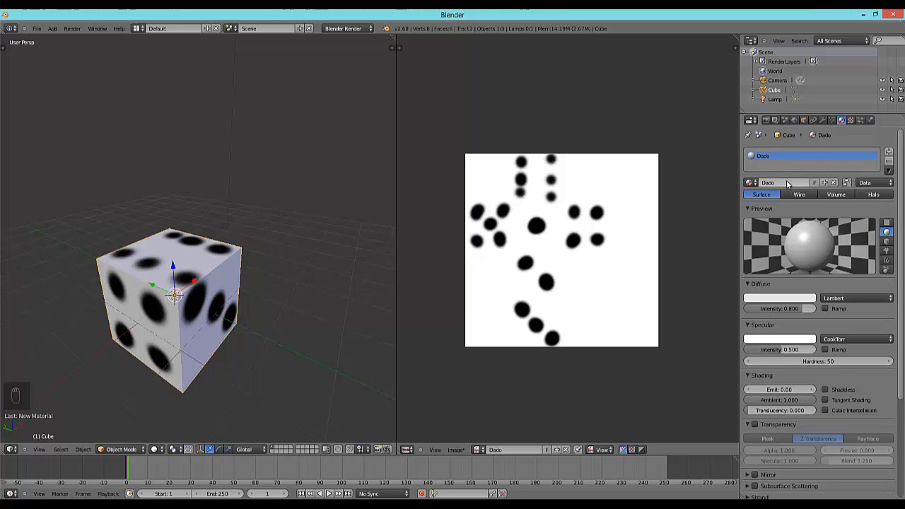
Step: Set the Dado material's diffuse intensity to 1 and its diffuse colour to pure white
left_click(784, 309)
type("1")
key("Return")
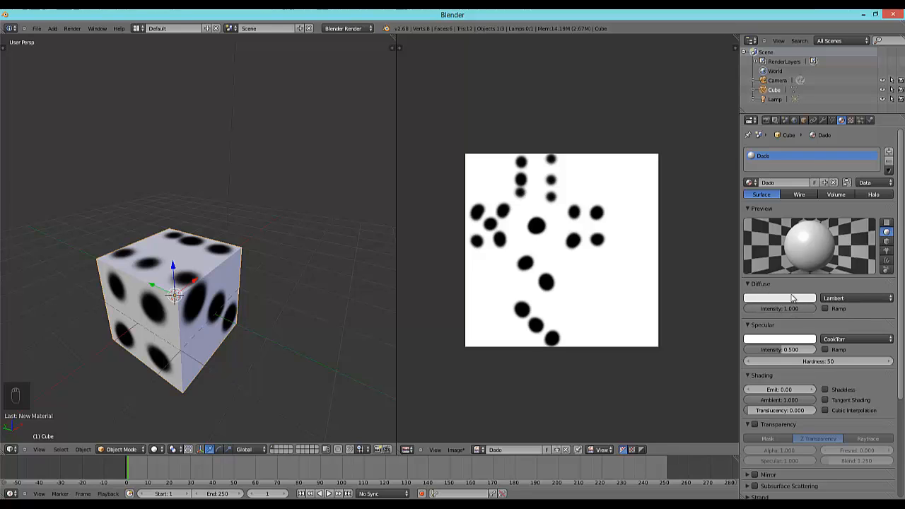
left_click(792, 298)
left_click_drag(810, 183, 807, 166)
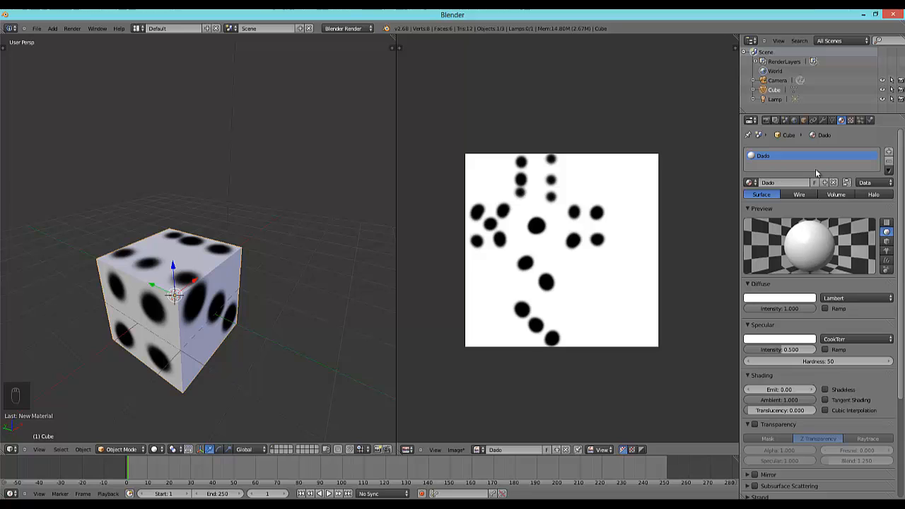
Step: Add a new texture named Dado to the cube's material
left_click(850, 121)
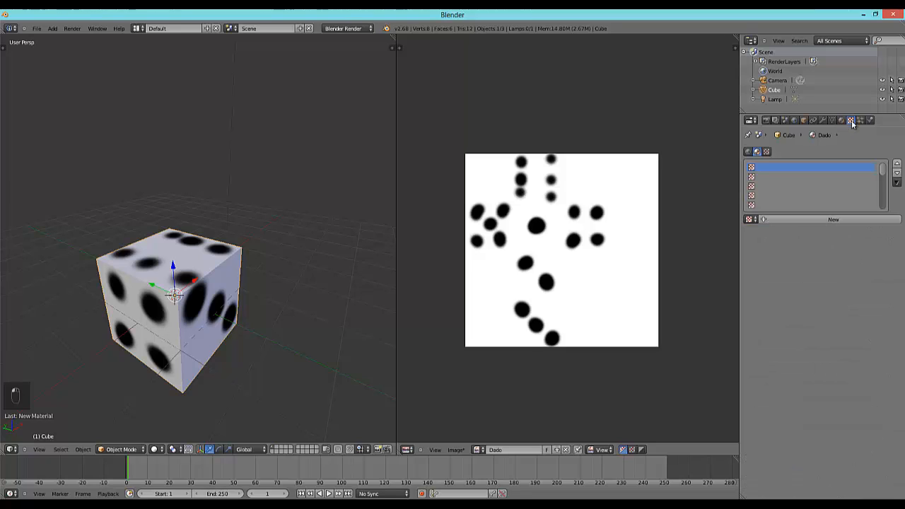
left_click(783, 218)
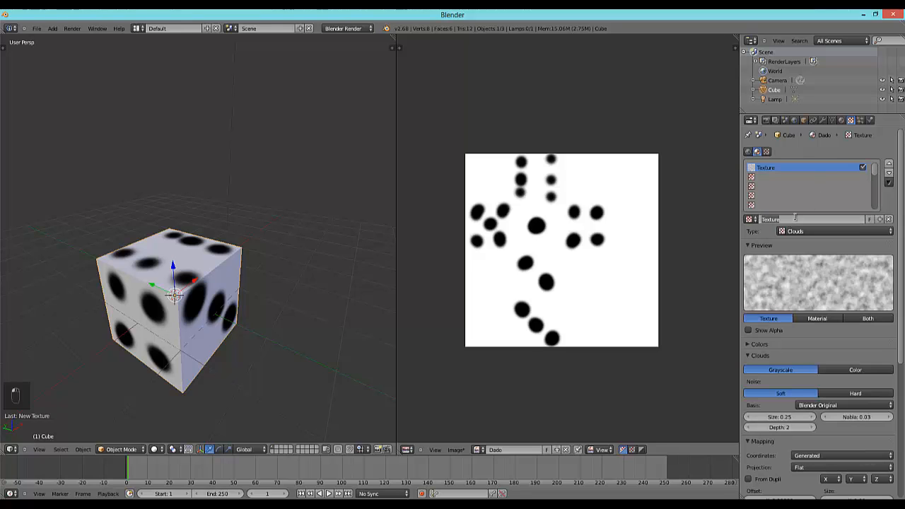
type("Dado")
key("Return")
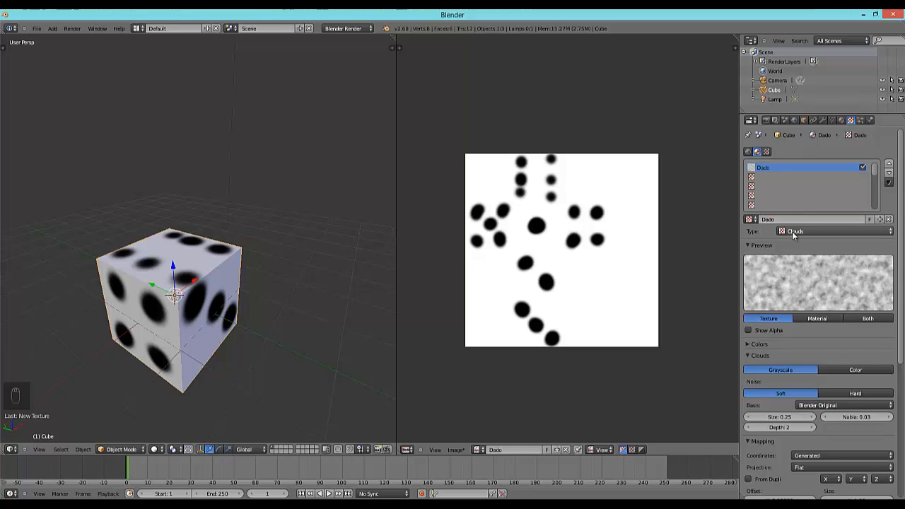
Step: Make the Dado texture an Image or Movie type and assign it the painted Dado image
left_click(797, 232)
left_click(804, 172)
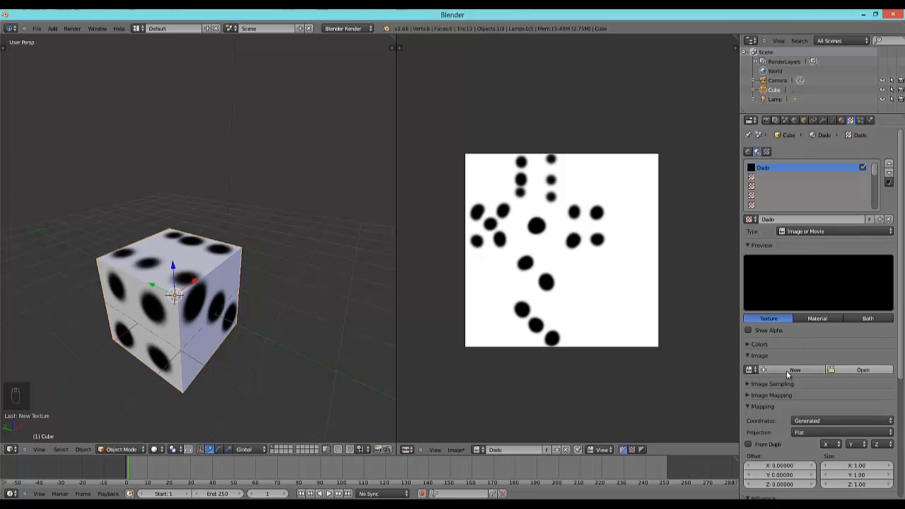
left_click(749, 370)
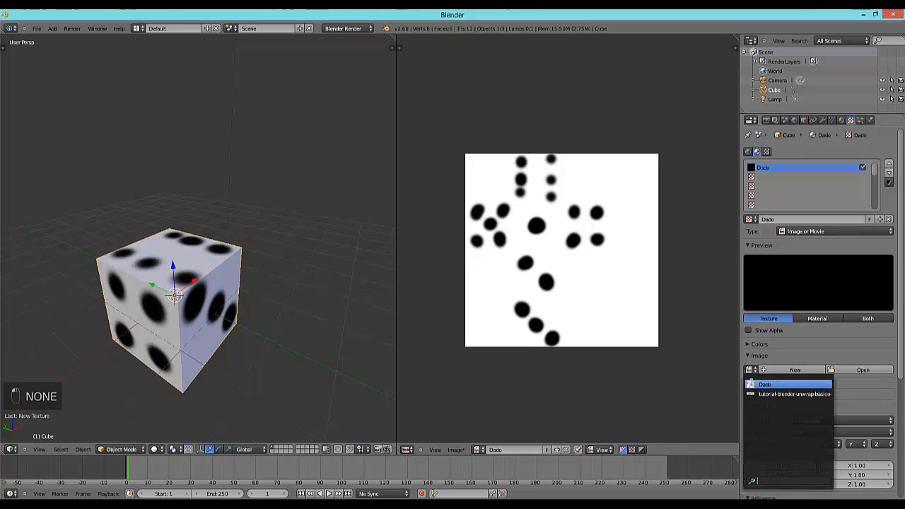
left_click(765, 384)
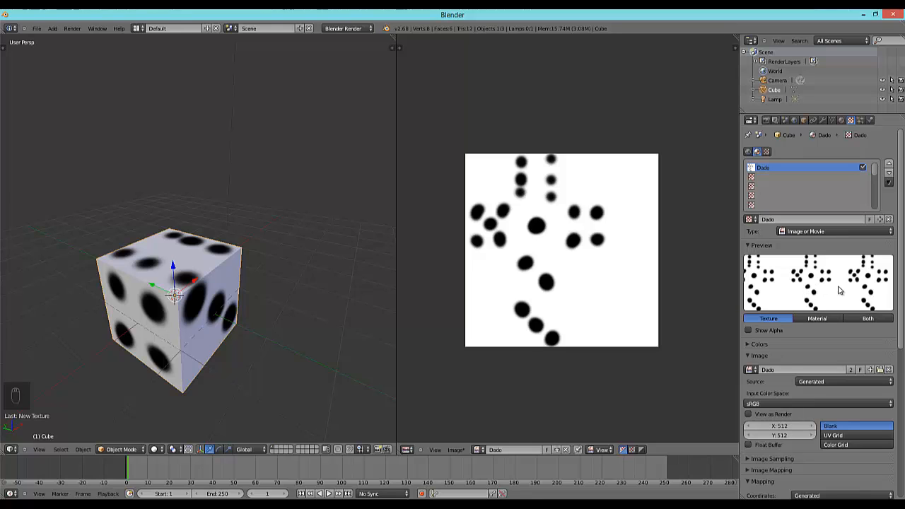
Step: Set the texture's mapping coordinates to UV and use UVMap as its map
scroll(840, 289, "down", 3)
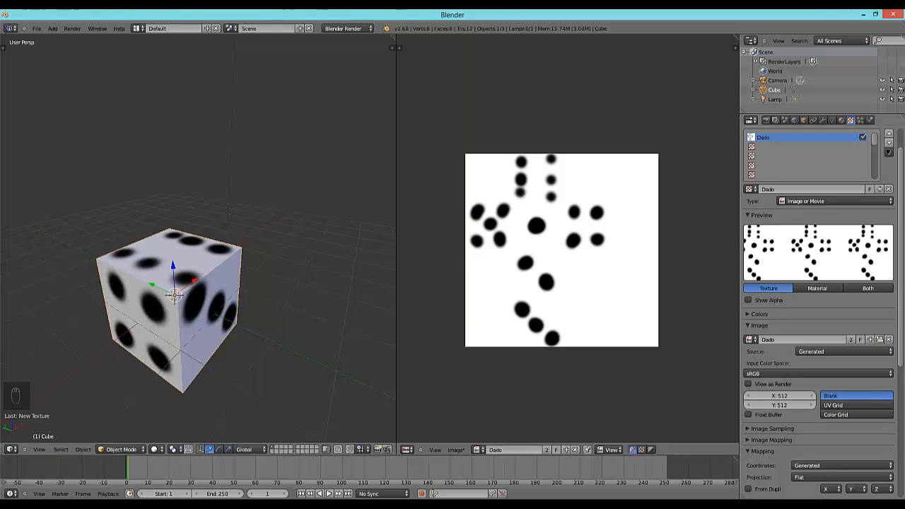
scroll(773, 417, "down", 4)
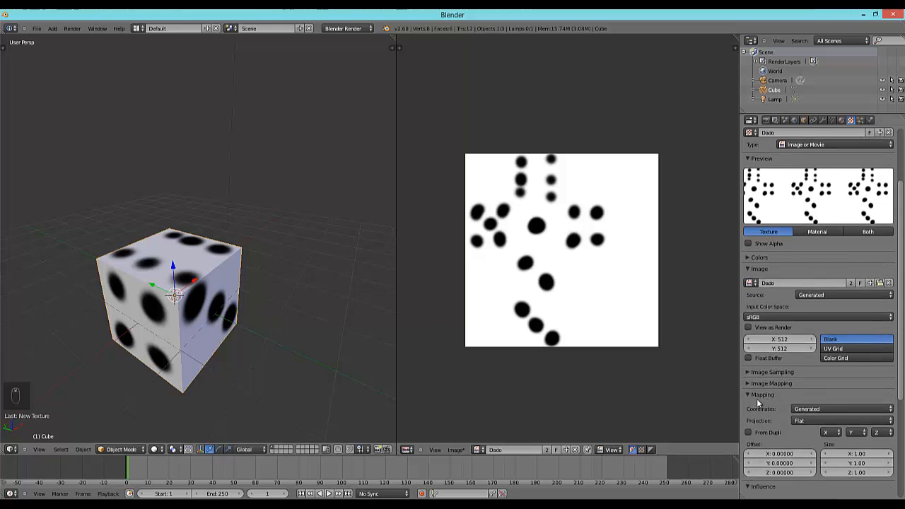
left_click(816, 410)
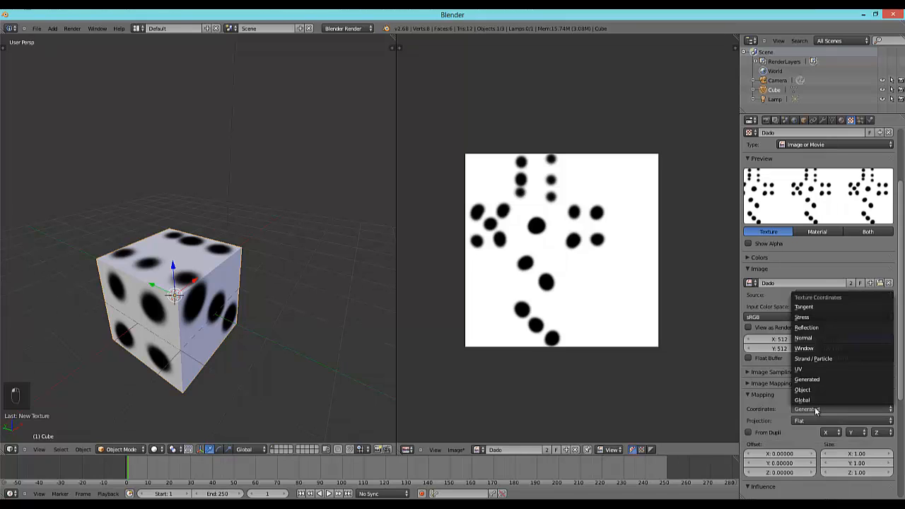
left_click(803, 370)
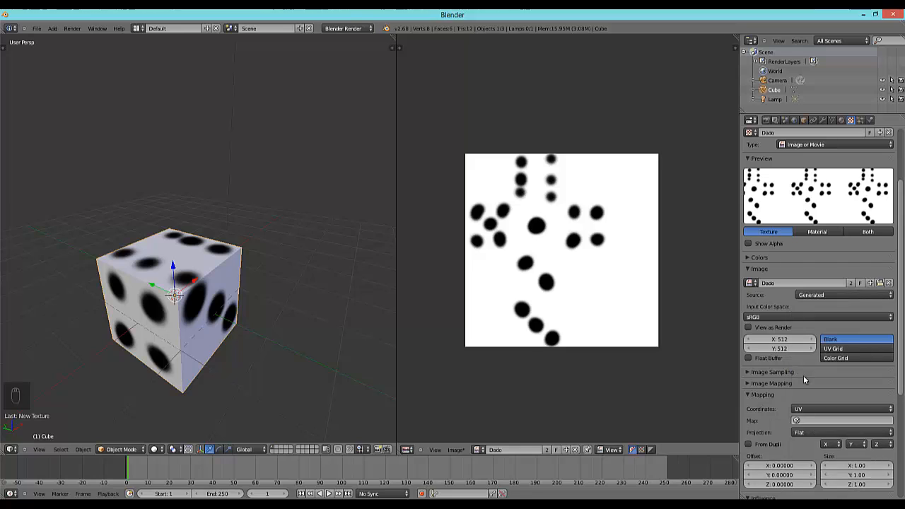
left_click(807, 420)
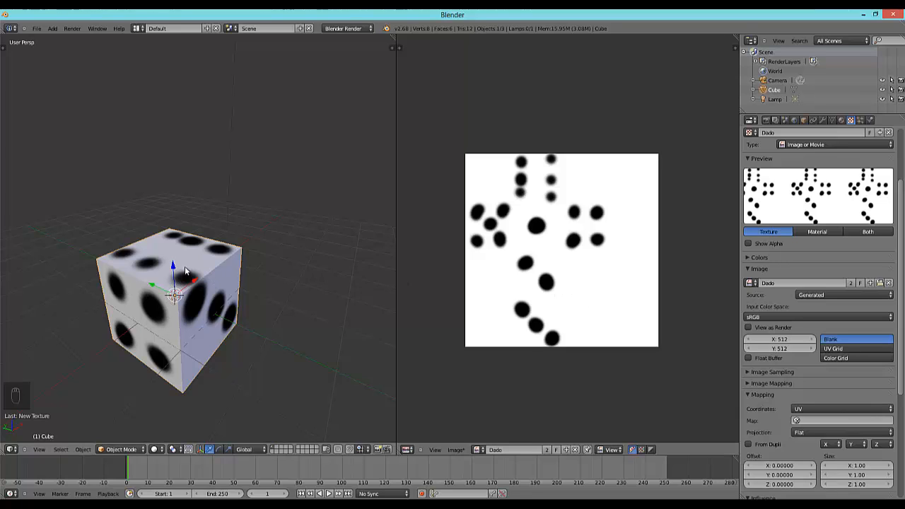
left_click(811, 420)
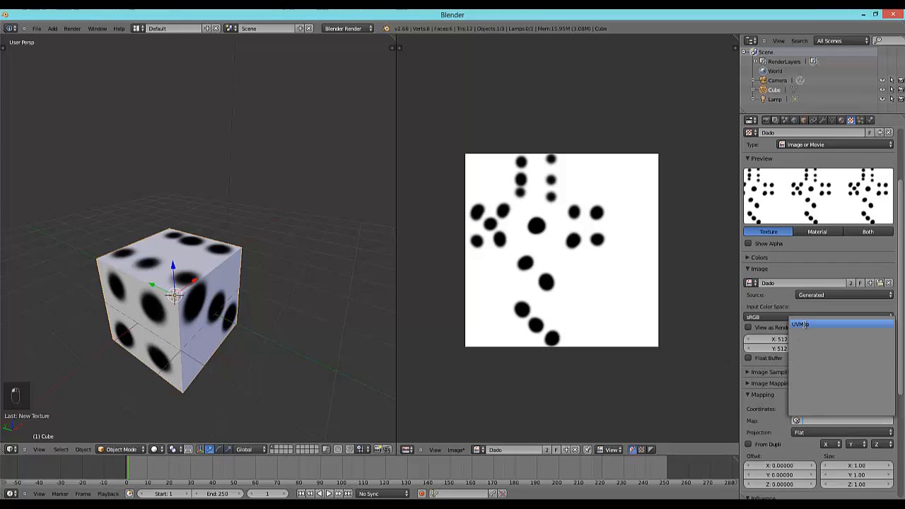
left_click(805, 324)
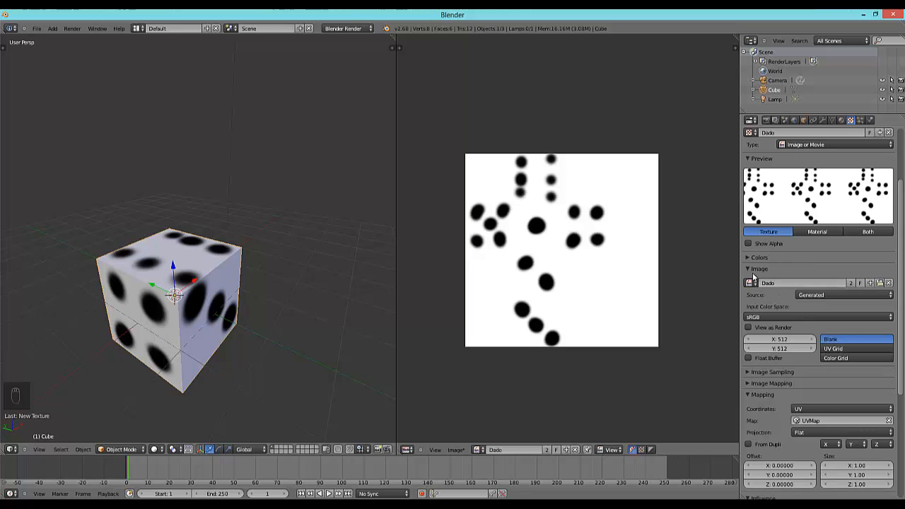
Step: Switch the Dado material's preview shape to a cube
scroll(760, 286, "up", 3)
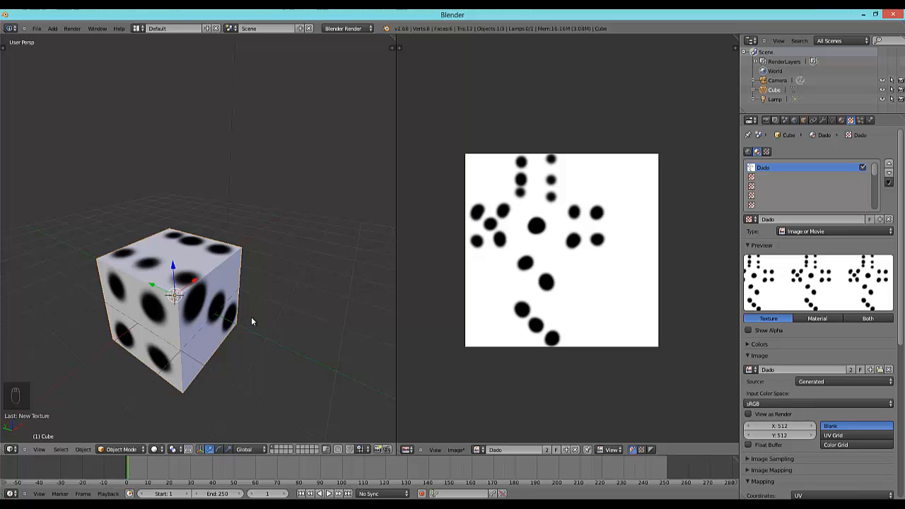
left_click(840, 120)
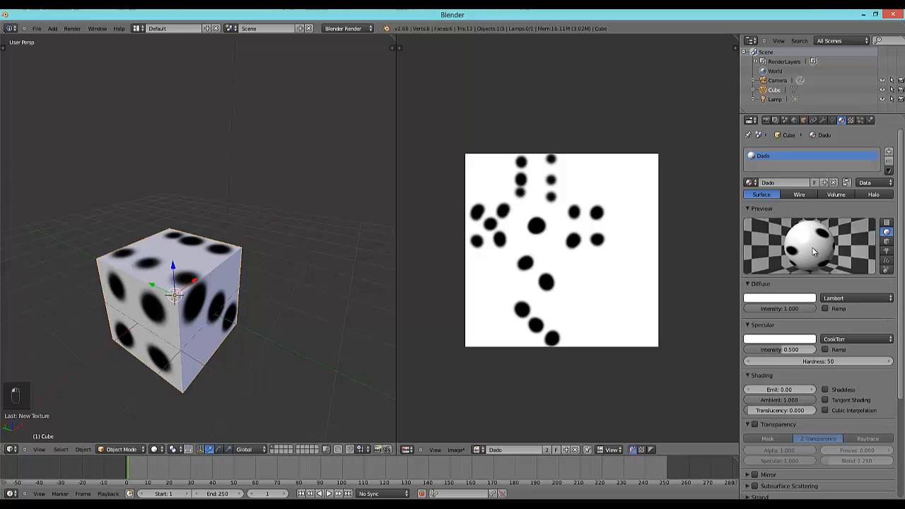
left_click(886, 241)
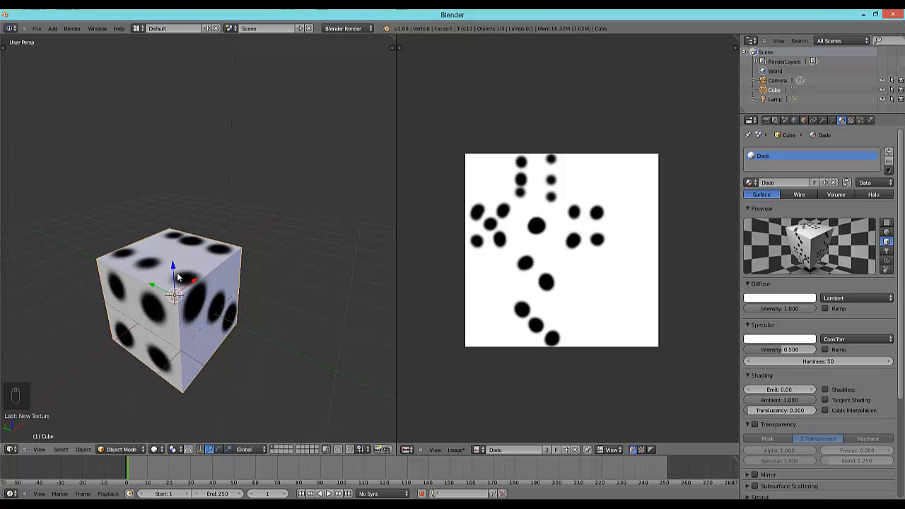
Step: Delete the textured cube and add a new mesh cube at the 3D cursor
scroll(203, 130, "down", 5)
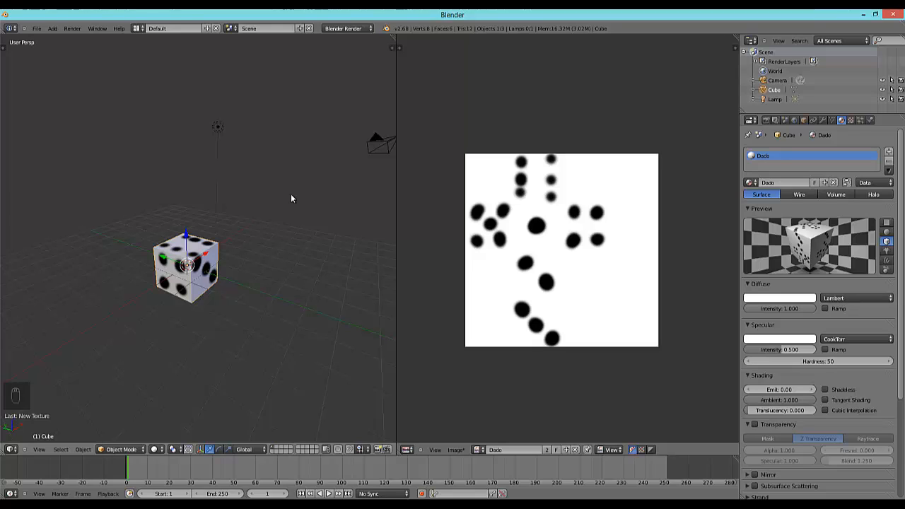
key("KP_Decimal")
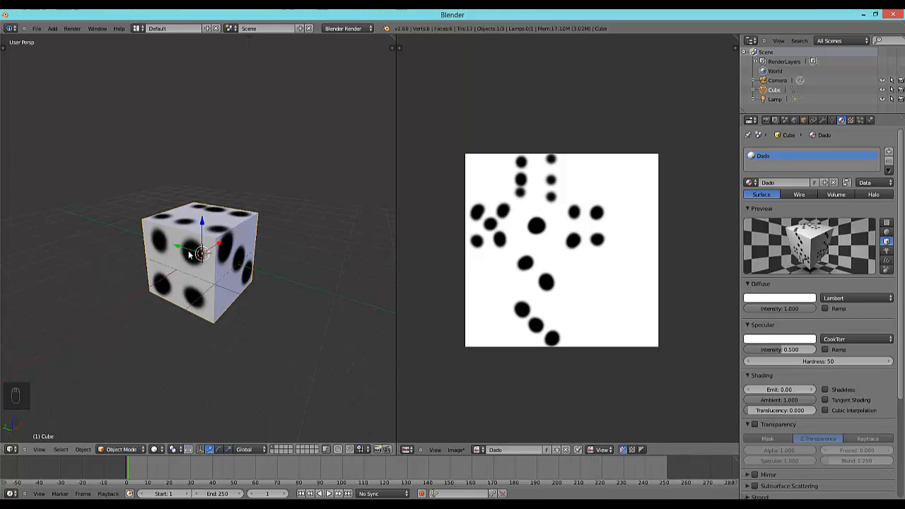
key("Delete")
left_click(233, 274)
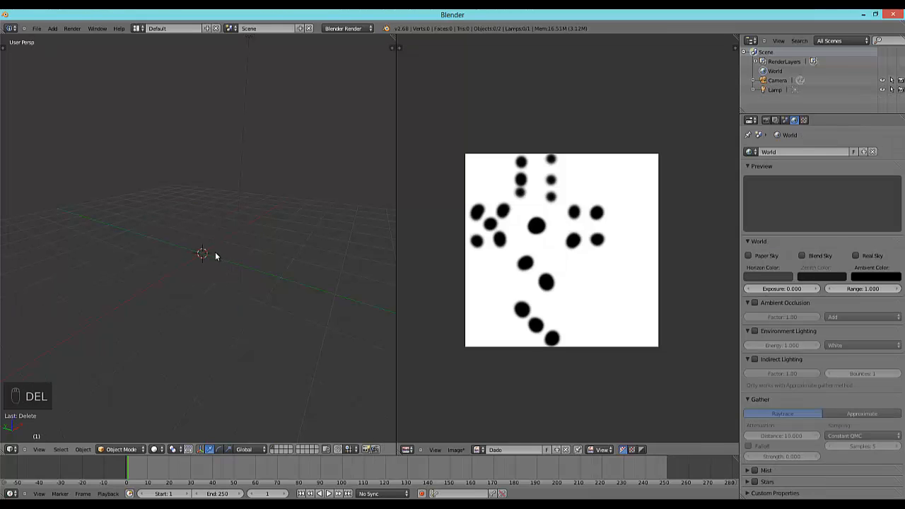
key("shift+a")
mouse_move(215, 252)
left_click(243, 262)
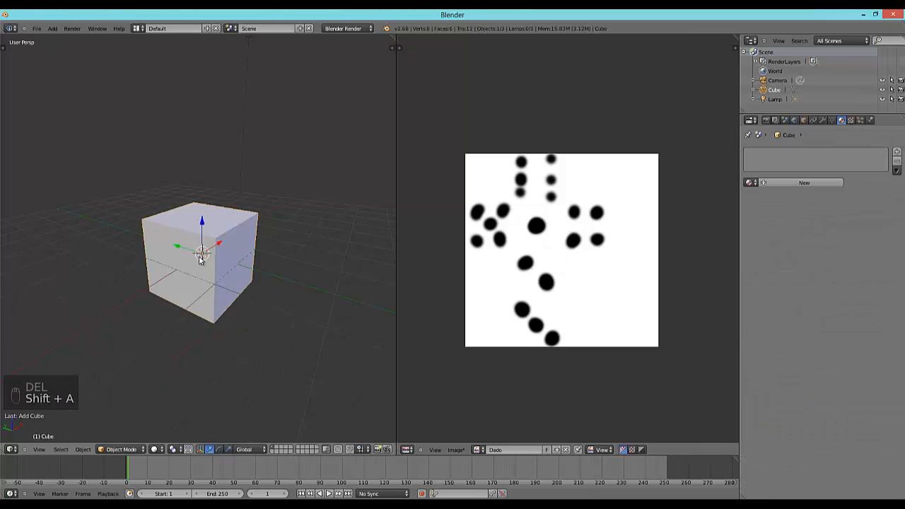
Step: Bevel all edges of the new cube with a narrow single-segment bevel and return it to Object Mode
key("Tab")
scroll(224, 257, "up", 3)
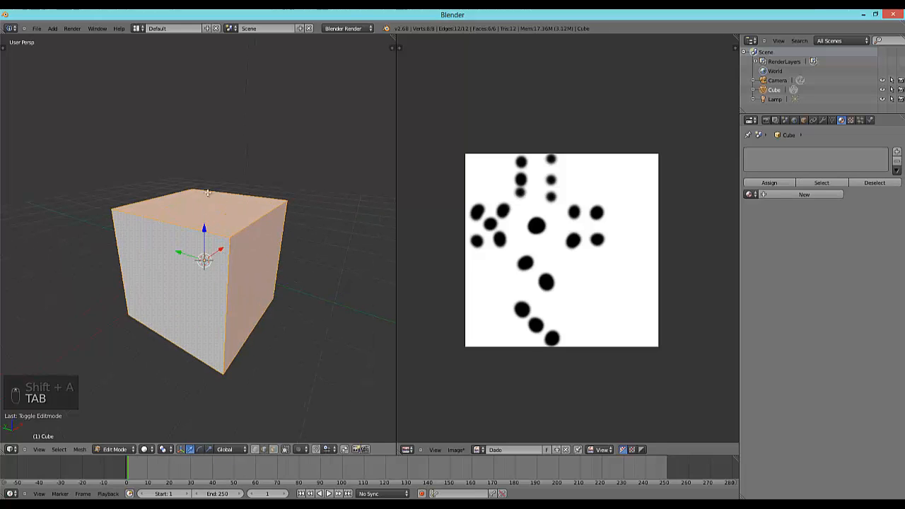
key("z")
key("z")
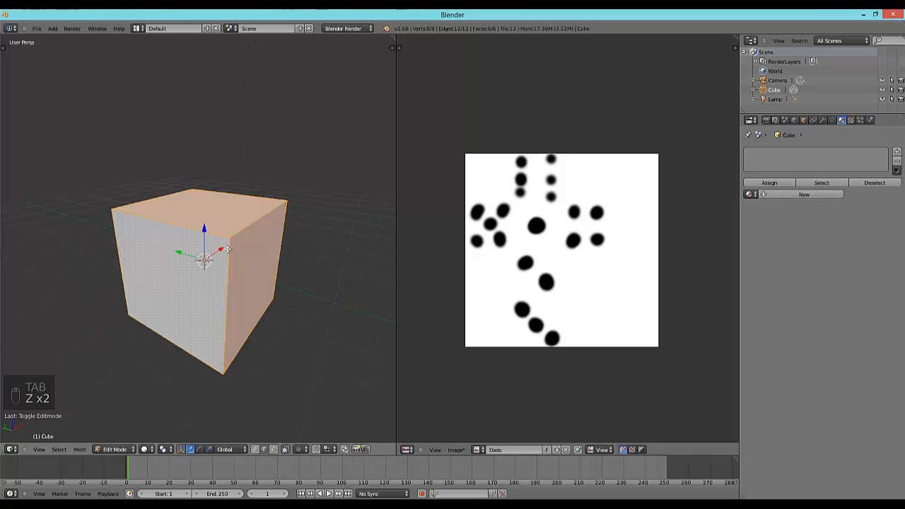
key("ctrl+b")
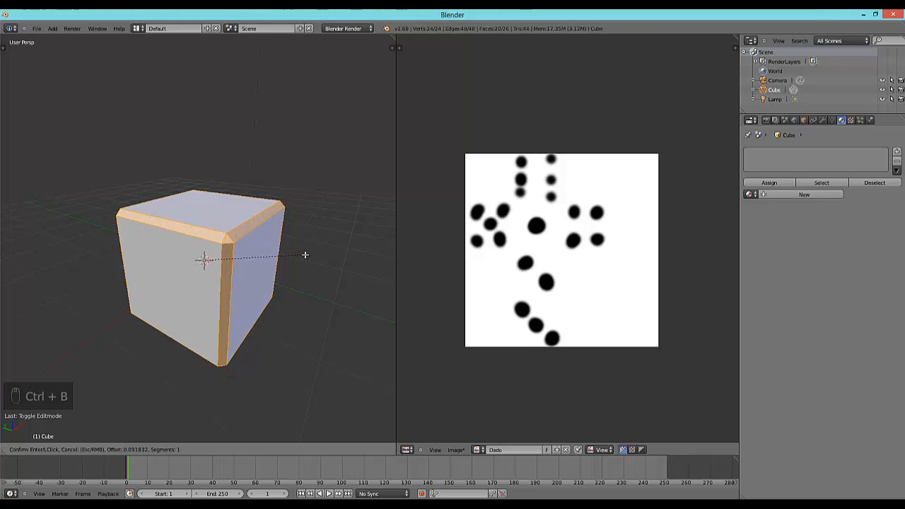
left_click(304, 254)
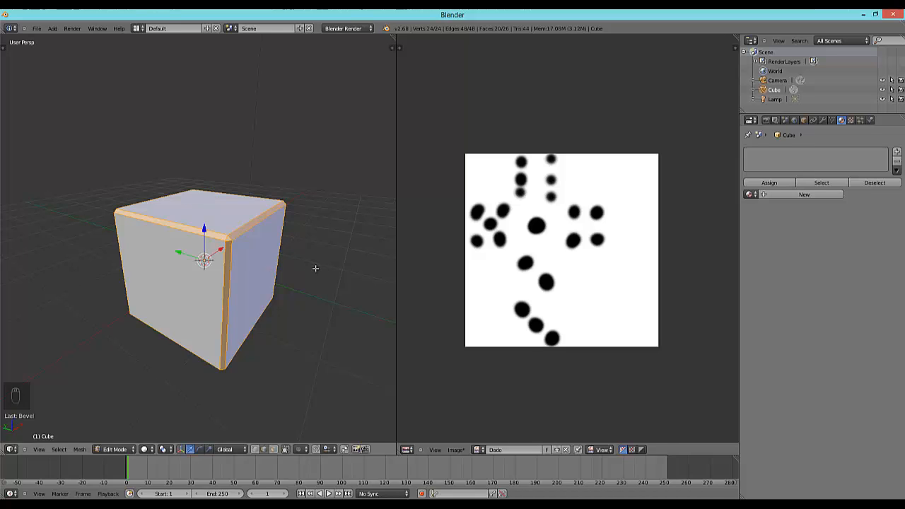
key("Tab")
Step: Examine the beveled edges and corners of the new cube from several angles
middle_click_drag(315, 267, 107, 277)
mouse_move(201, 277)
middle_mouse_down()
mouse_move(303, 261)
mouse_move(209, 241)
mouse_move(192, 257)
mouse_move(212, 277)
mouse_move(200, 277)
middle_mouse_up()
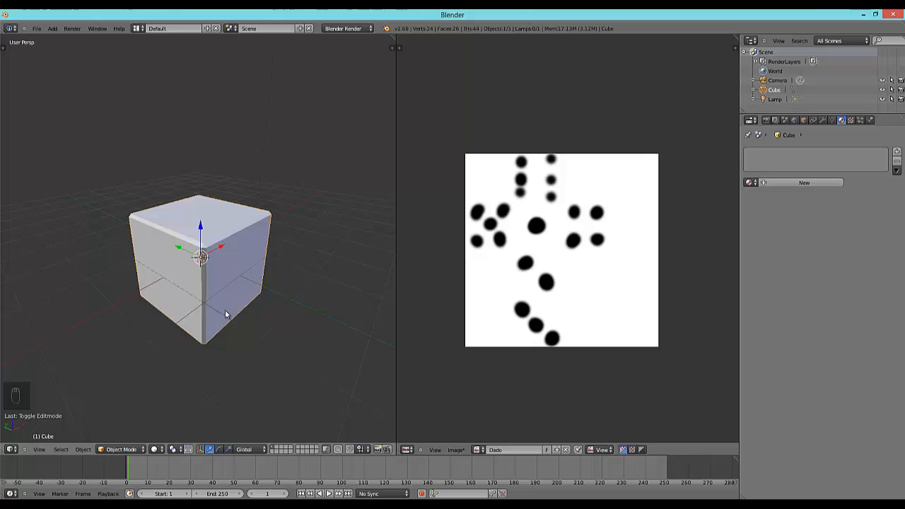
scroll(201, 302, "up", 5)
scroll(201, 302, "down", 4)
mouse_move(201, 302)
middle_mouse_down()
mouse_move(190, 289)
mouse_move(198, 294)
middle_mouse_up()
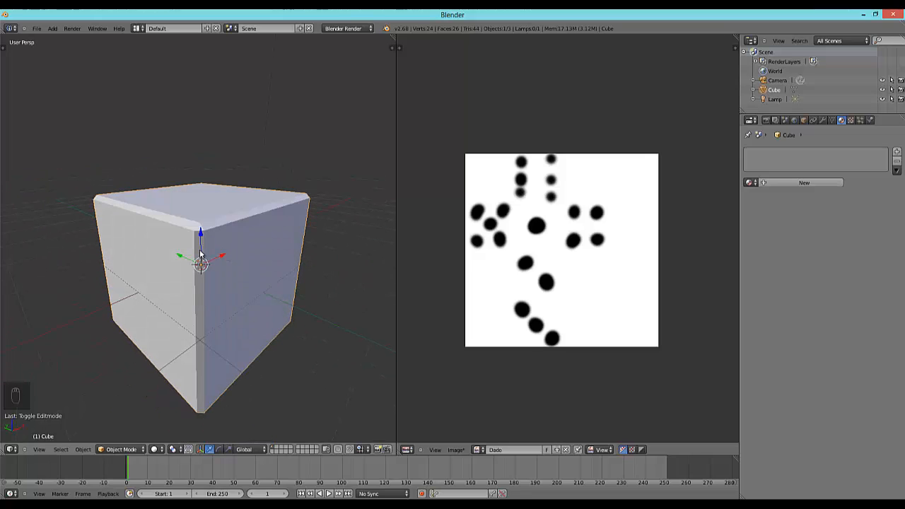
scroll(201, 255, "down", 3)
middle_click_drag(240, 275, 287, 278)
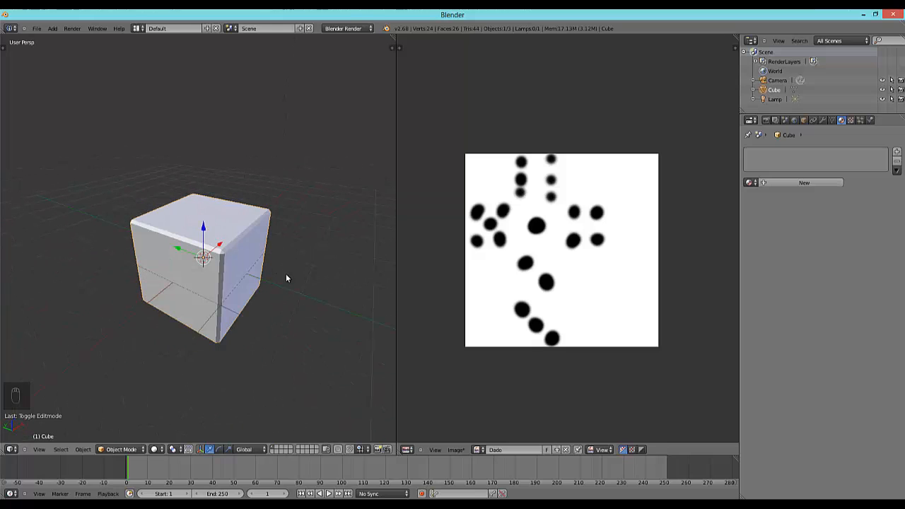